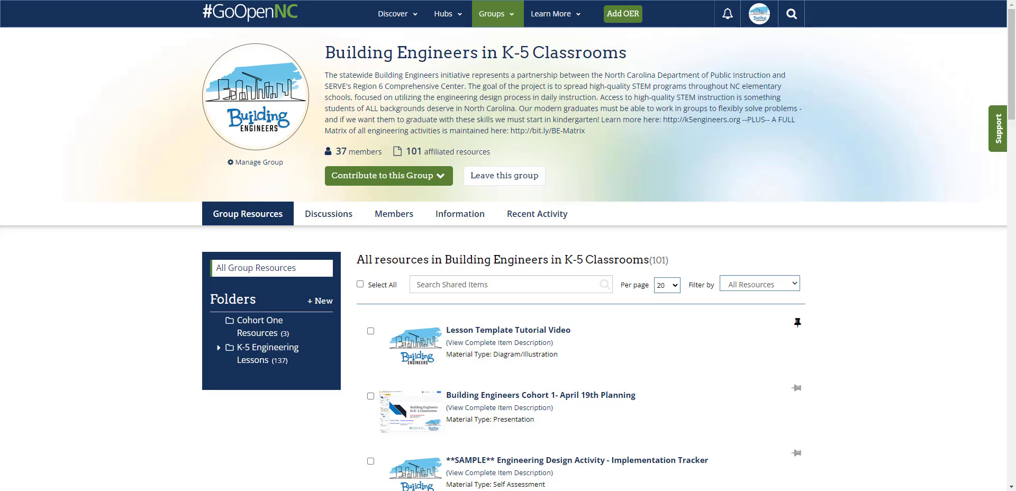
# - Open the "2nd Grade - Title of the activity" presentation from Google Drive in a new browser tab
pyautogui.hotkey('ctrl', 't')
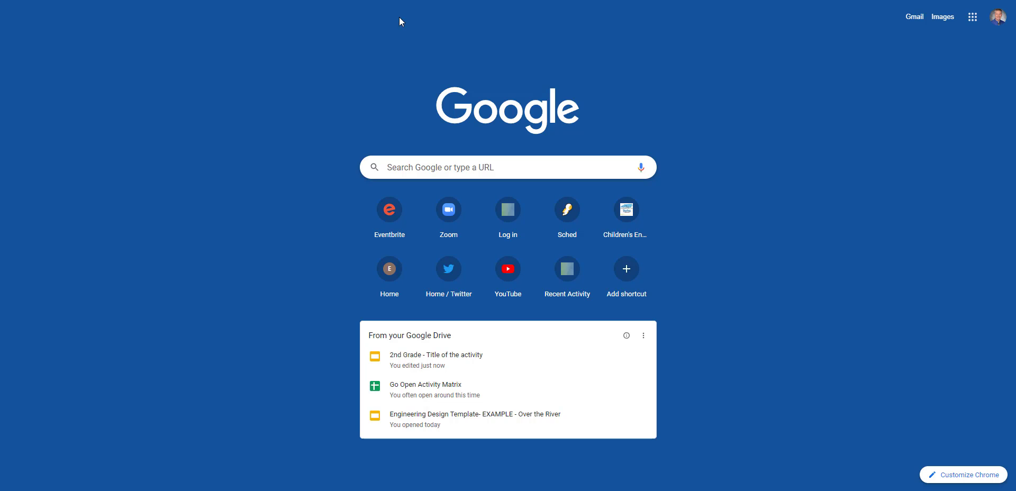
pyautogui.click(973, 17)
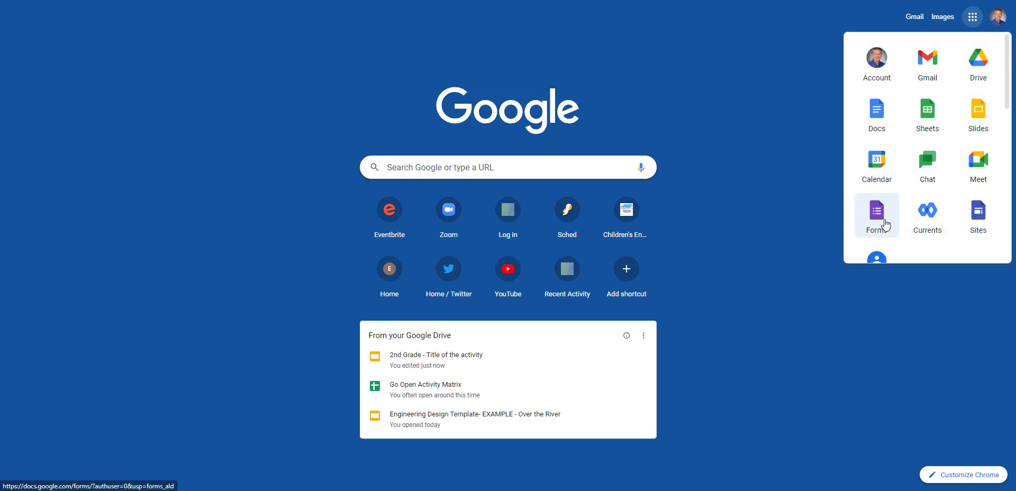
pyautogui.click(977, 67)
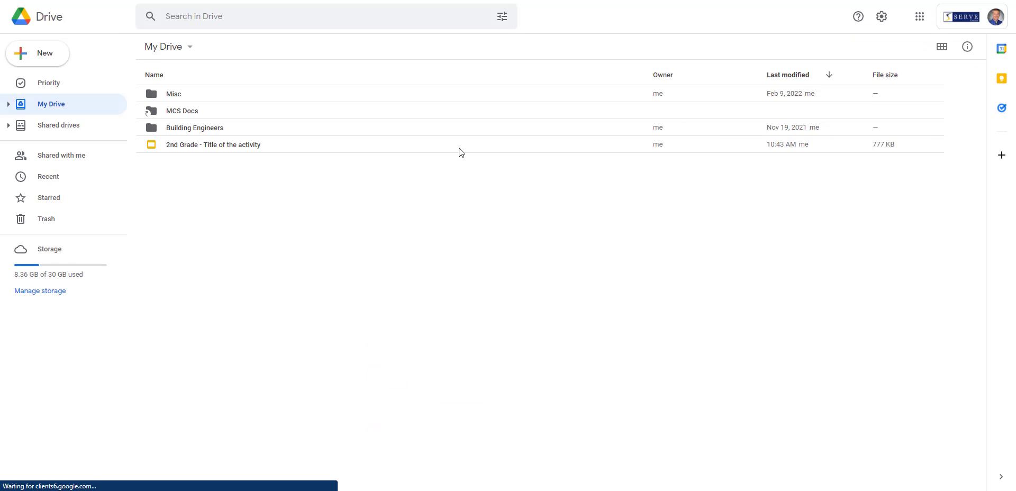
pyautogui.doubleClick(220, 145)
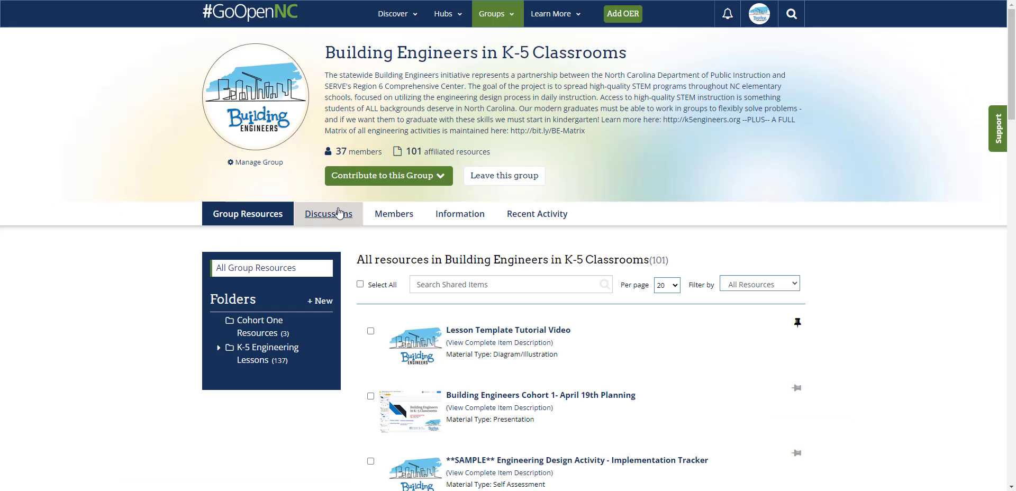
# - Start a Submit from Web contribution to the Building Engineers in K-5 Classrooms group on #GoOpenNC
pyautogui.click(366, 180)
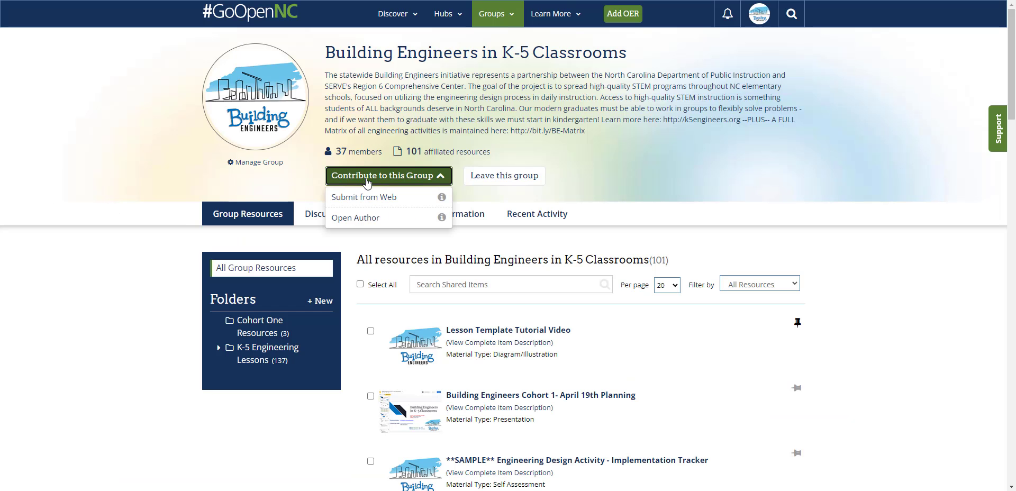
pyautogui.click(354, 200)
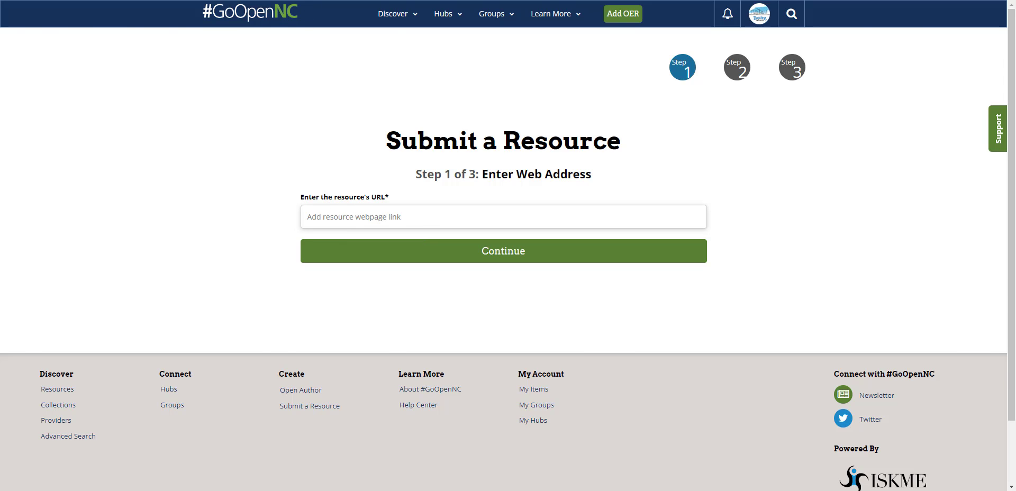
# - In the Google Slides presentation, set general access to Anyone with the link and copy the sharing link
pyautogui.click(197, 0)
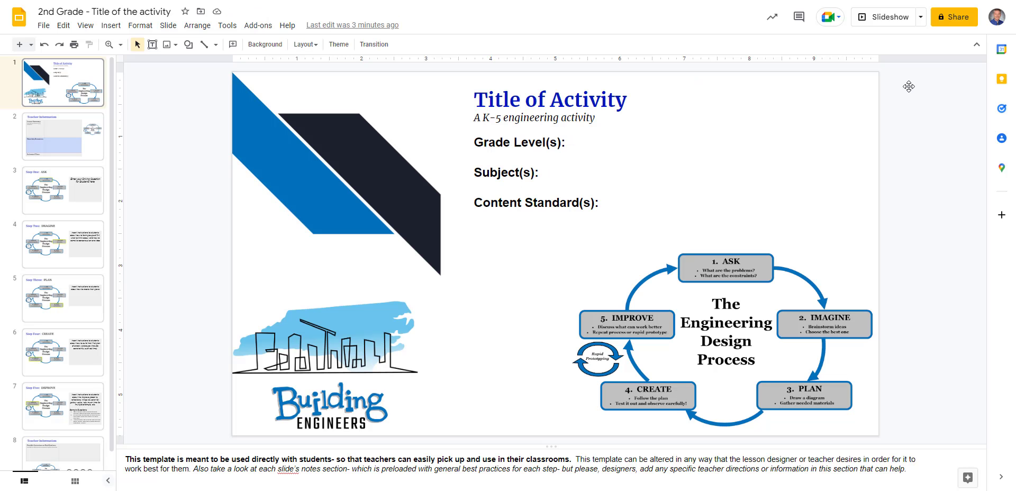
pyautogui.click(947, 20)
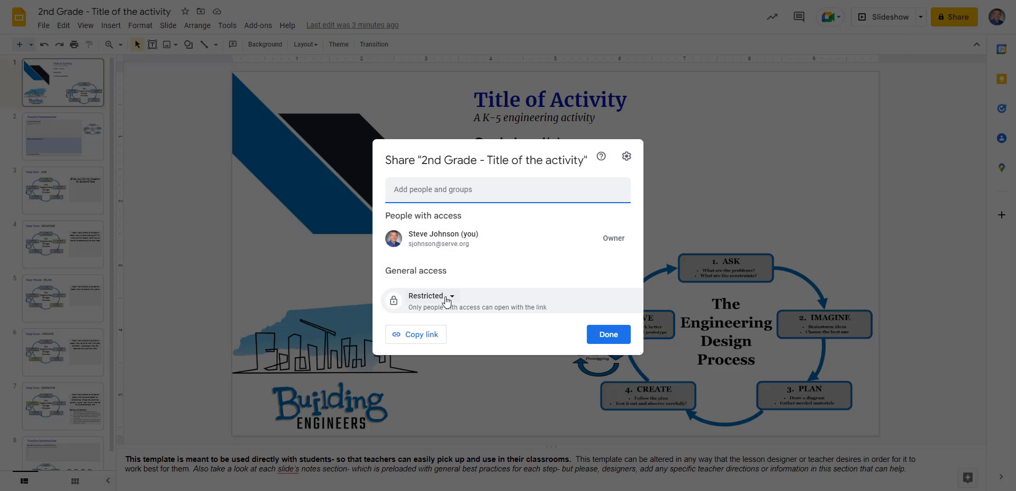
pyautogui.click(449, 298)
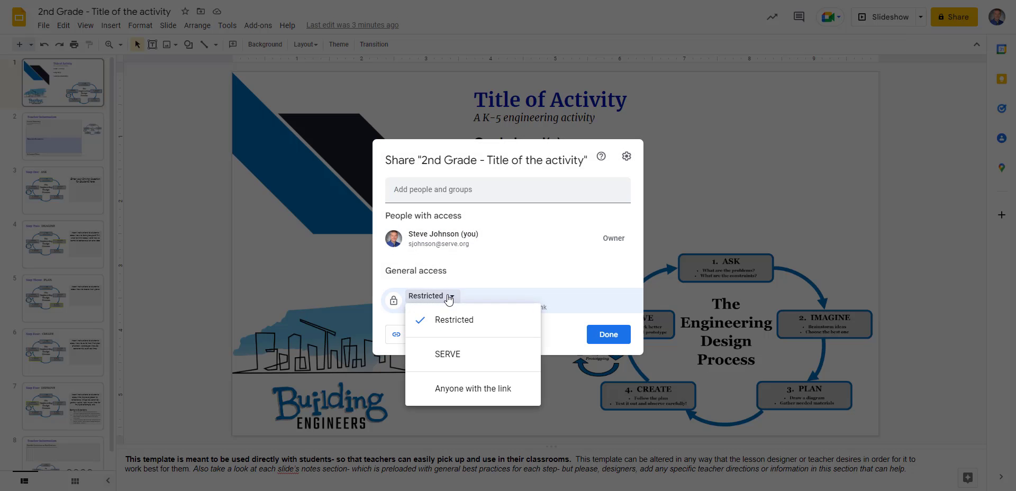
pyautogui.click(472, 390)
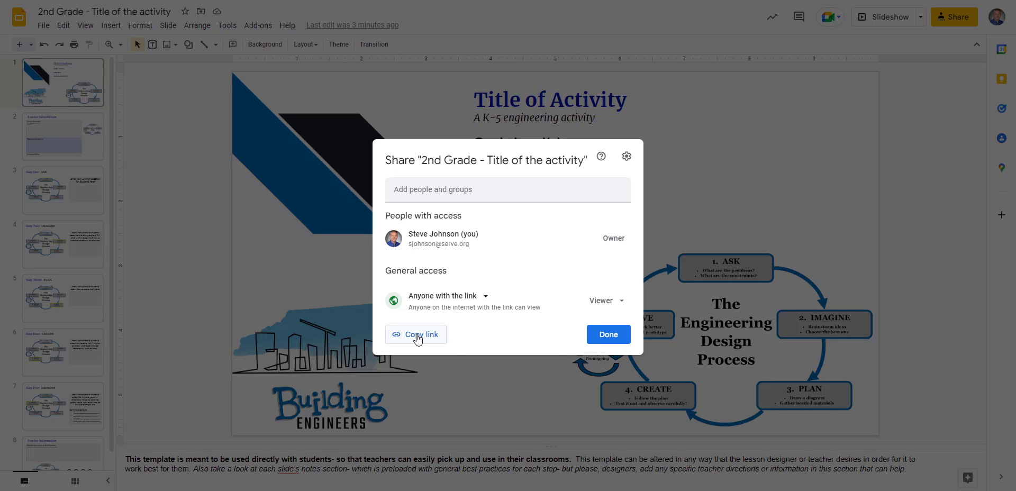
pyautogui.click(418, 335)
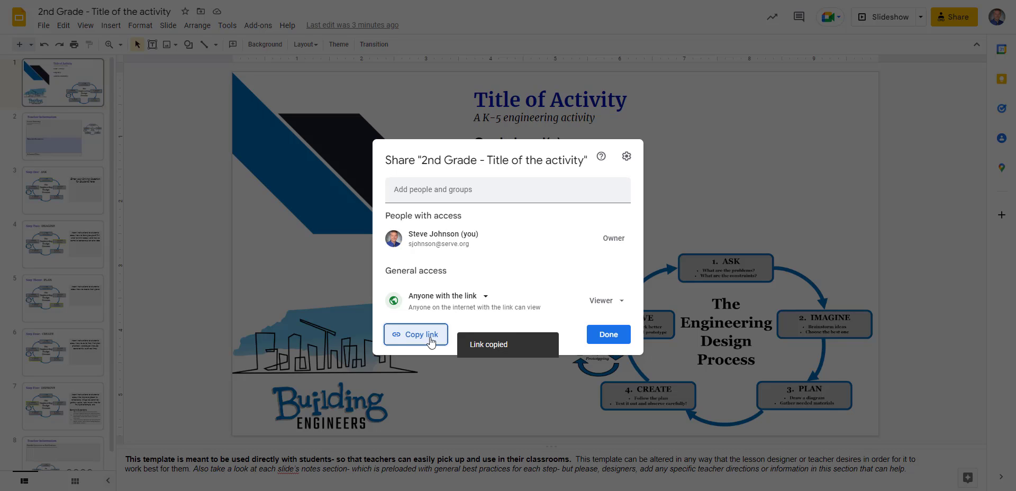
pyautogui.click(607, 336)
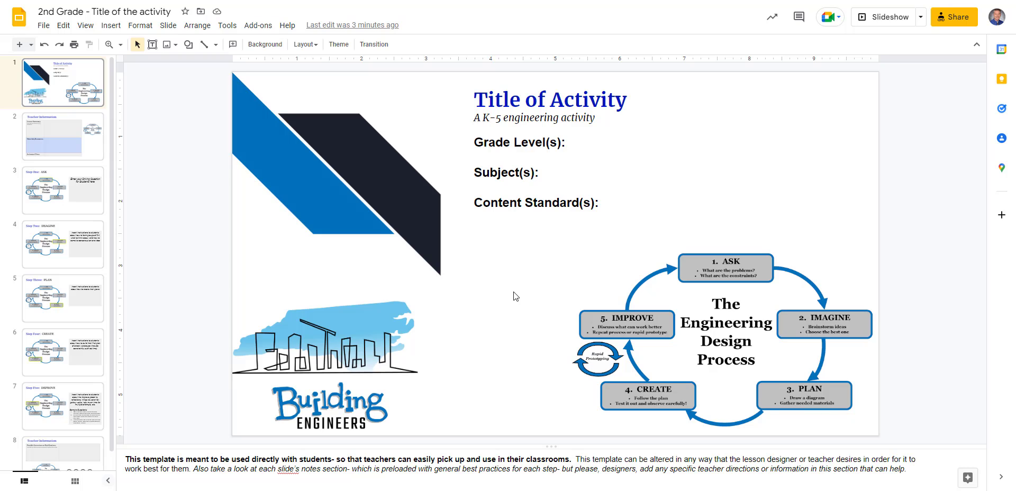
# - Return to the #GoOpenNC submission and paste the copied presentation link as the resource's URL
pyautogui.hotkey('ctrl', 'Tab')
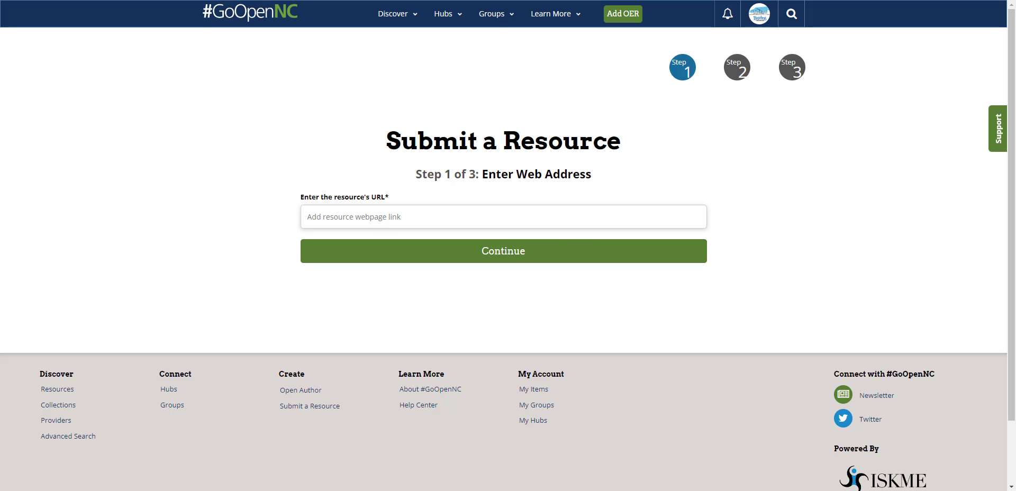
pyautogui.click(369, 218)
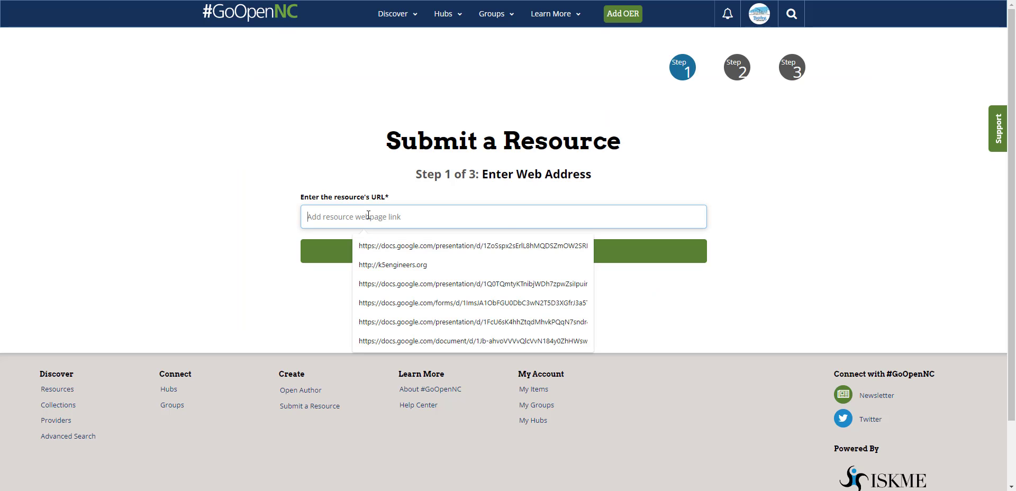
pyautogui.hotkey('ctrl', 'v')
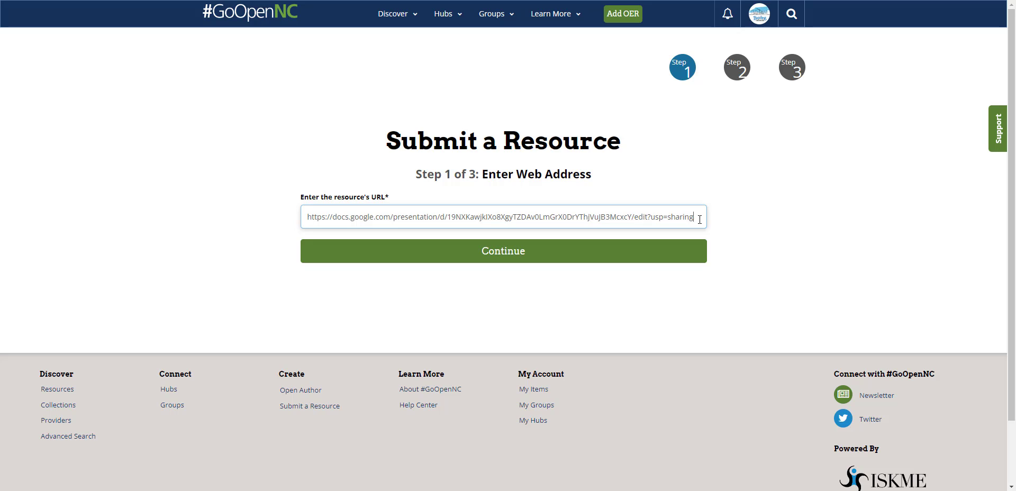
# - Replace the ending of the pasted URL with "copy" and continue to the resource description
pyautogui.press('BackSpace')
pyautogui.press('BackSpace')
pyautogui.press('BackSpace')
pyautogui.press('BackSpace')
pyautogui.press('BackSpace')
pyautogui.press('BackSpace')
pyautogui.press('BackSpace')
pyautogui.write('cop')
pyautogui.click(516, 253)
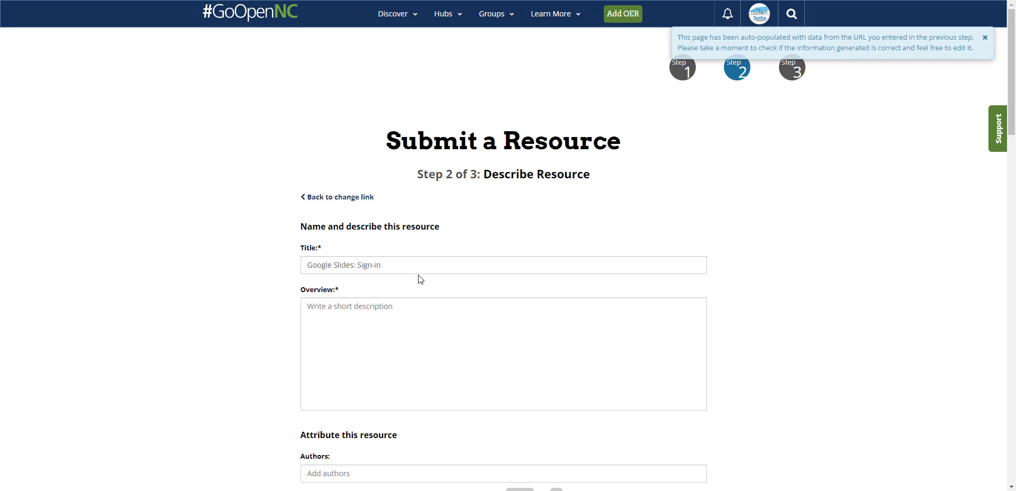
# - Replace the auto-populated resource title with "Title of Activity"
pyautogui.moveTo(411, 264); pyautogui.dragTo(288, 269)
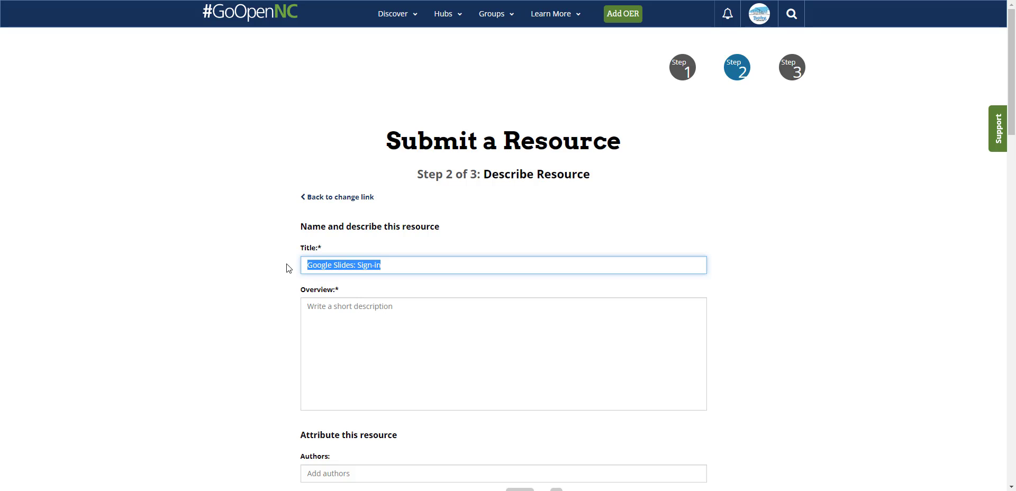
pyautogui.write('Title of Act')
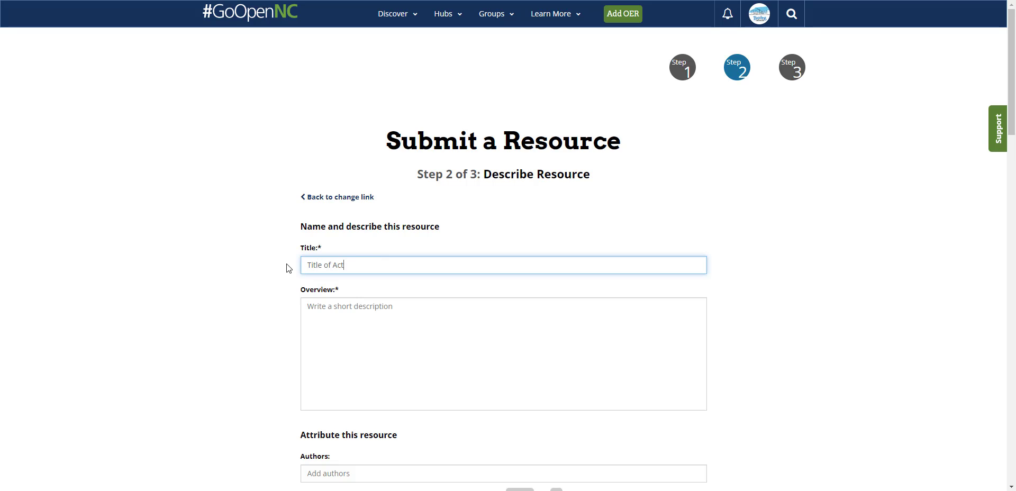
pyautogui.write('ivity')
# - Check the Lesson Summary on the presentation's Teacher Information slide and enter "Sample" as the resource overview
pyautogui.click(345, 323)
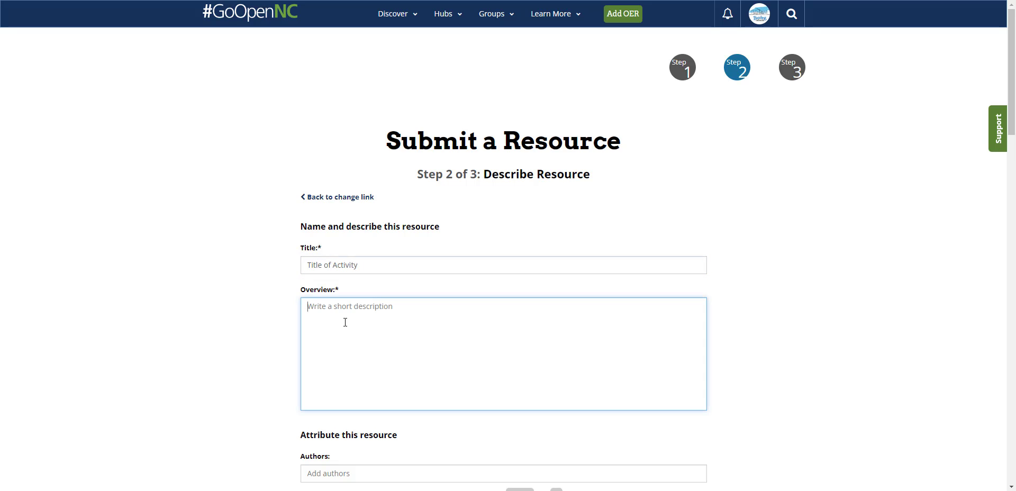
pyautogui.hotkey('alt', 'Tab')
pyautogui.click(41, 135)
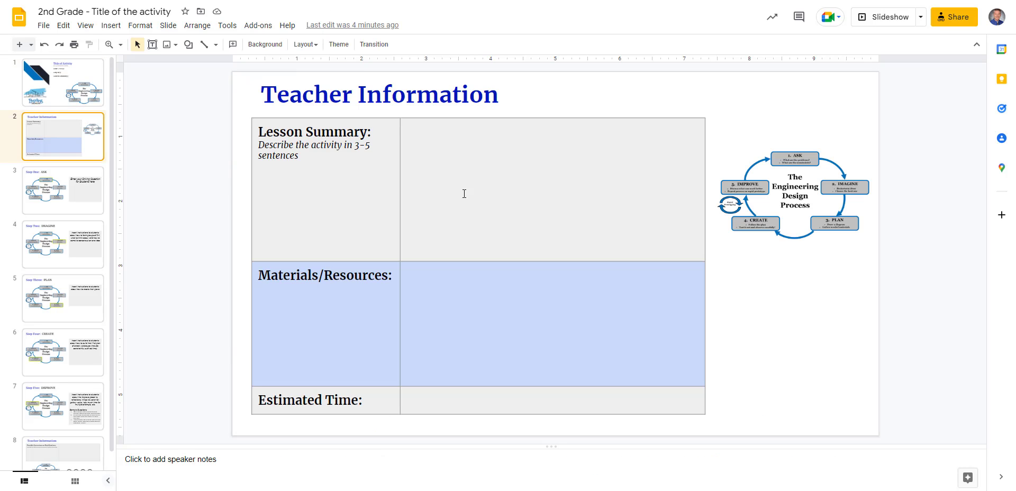
pyautogui.click(416, 135)
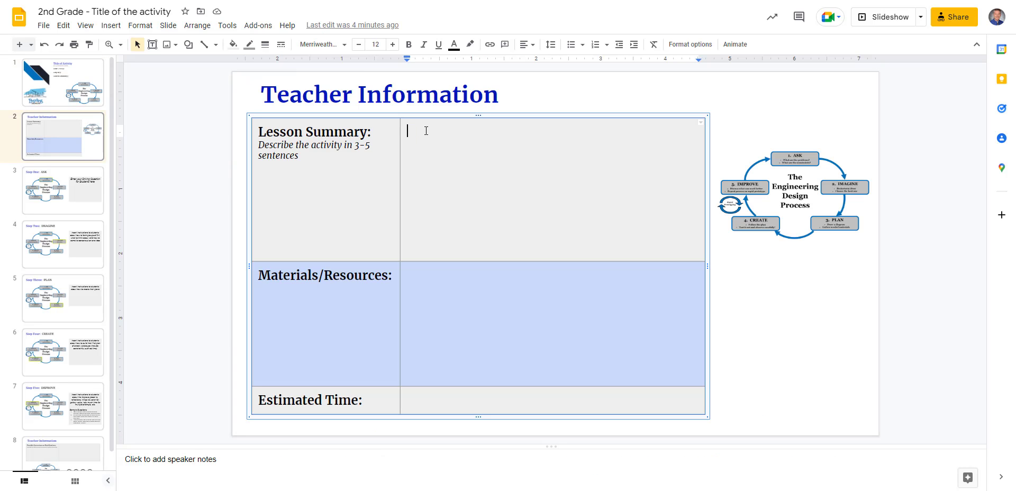
pyautogui.hotkey('alt', 'Tab')
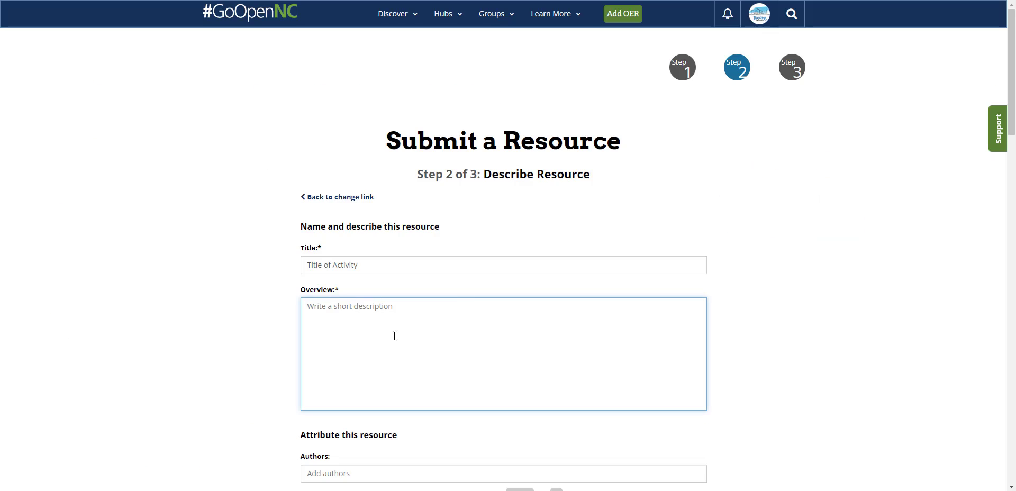
pyautogui.write('Sample')
# - Add "Your Name" as the author of the resource
pyautogui.scroll(-3, 369, 319)
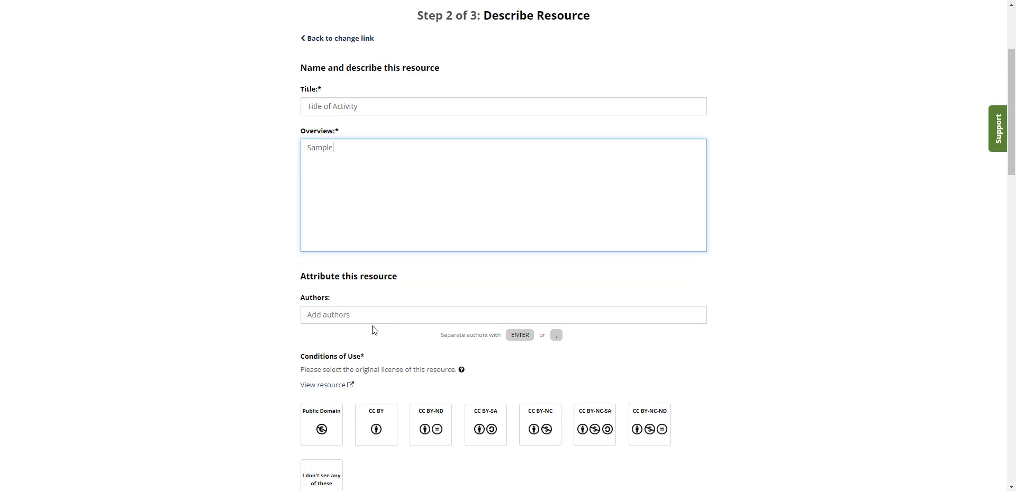
pyautogui.click(354, 314)
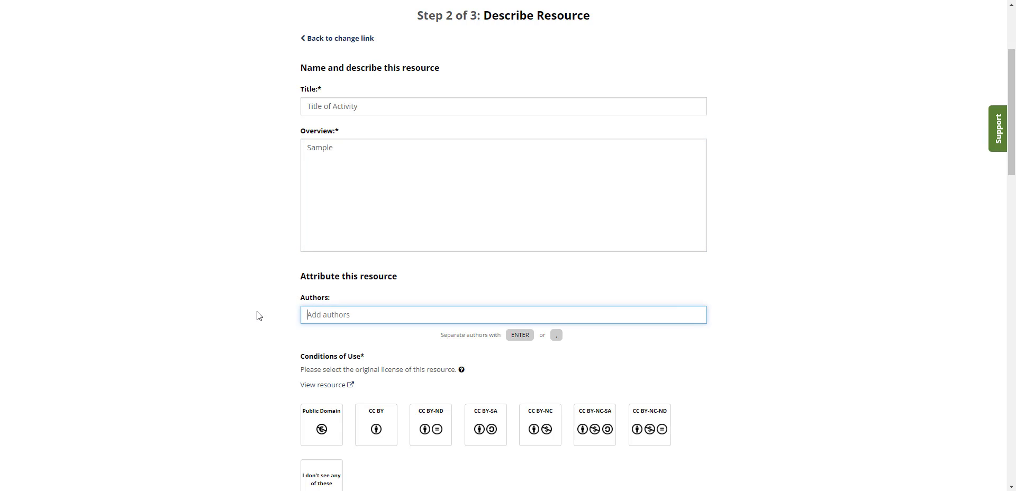
pyautogui.write('Your Name')
pyautogui.press('Return')
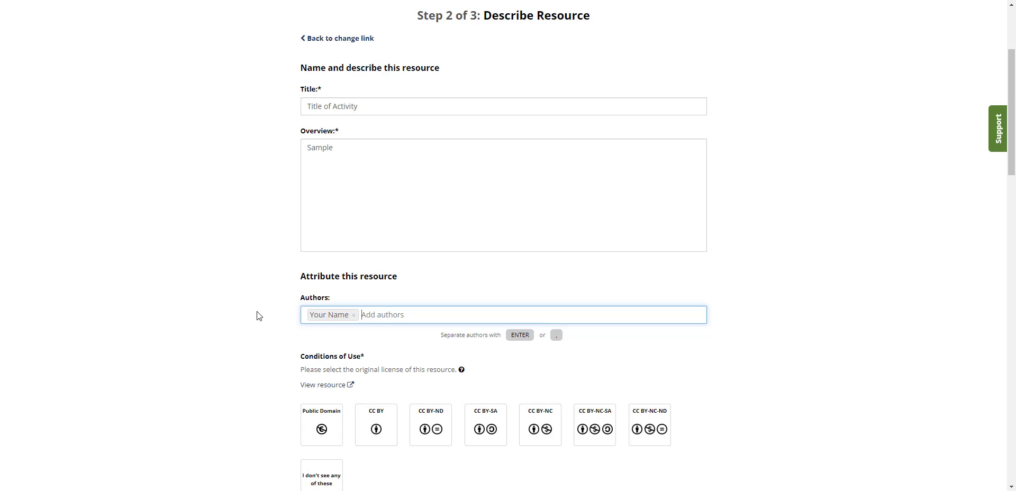
# - Set the resource's conditions of use to the CC BY-NC-SA license
pyautogui.scroll(-2, 400, 337)
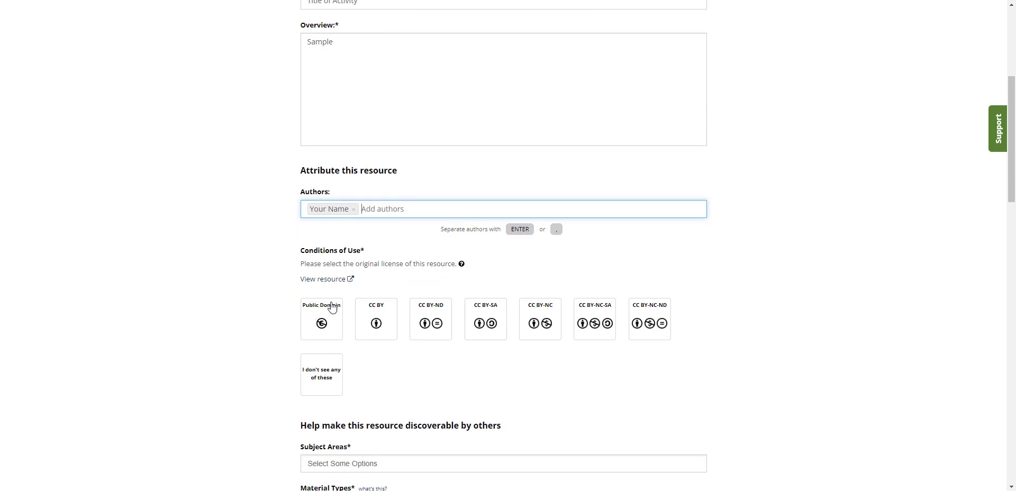
pyautogui.scroll(-2, 249, 317)
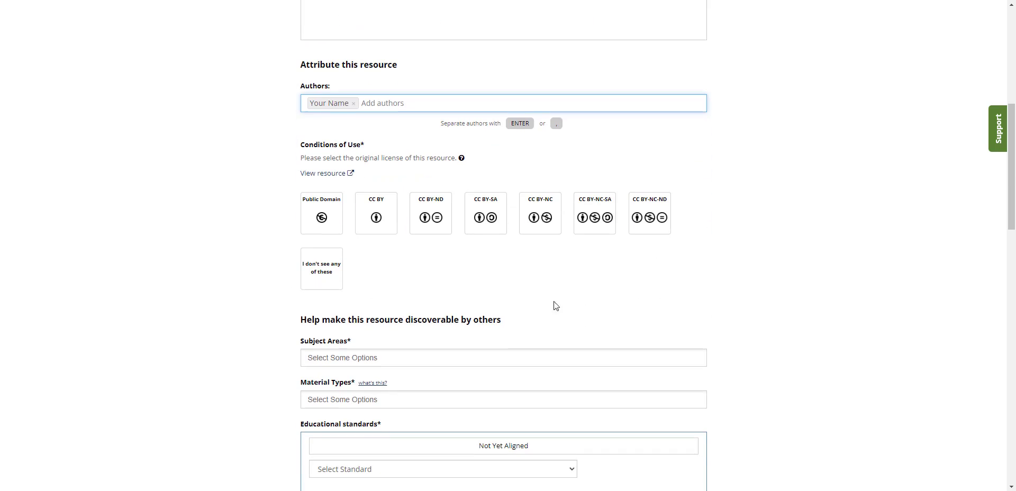
pyautogui.click(595, 224)
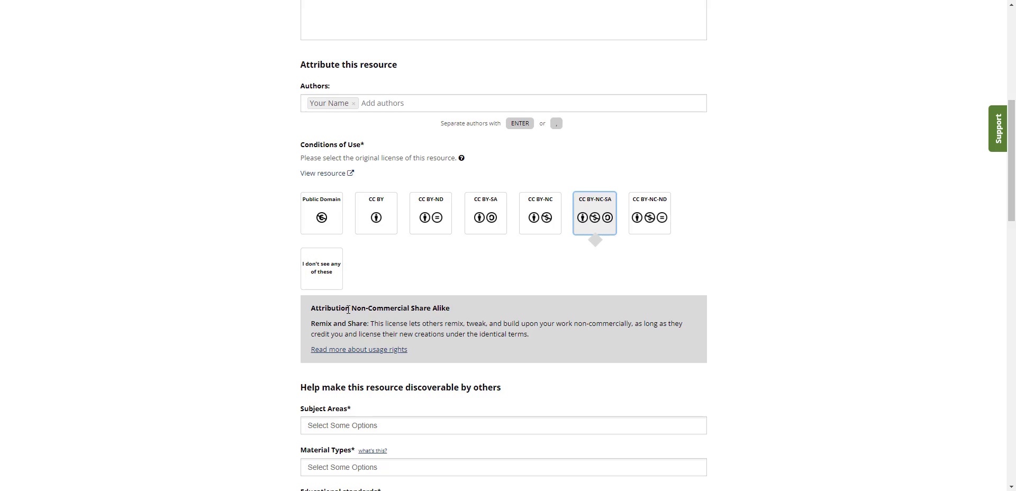
pyautogui.moveTo(412, 310); pyautogui.dragTo(395, 309)
pyautogui.click(398, 309)
# - Add Engineering and Mathematics as the resource's subject areas
pyautogui.scroll(-4, 232, 300)
pyautogui.scroll(-2, 232, 301)
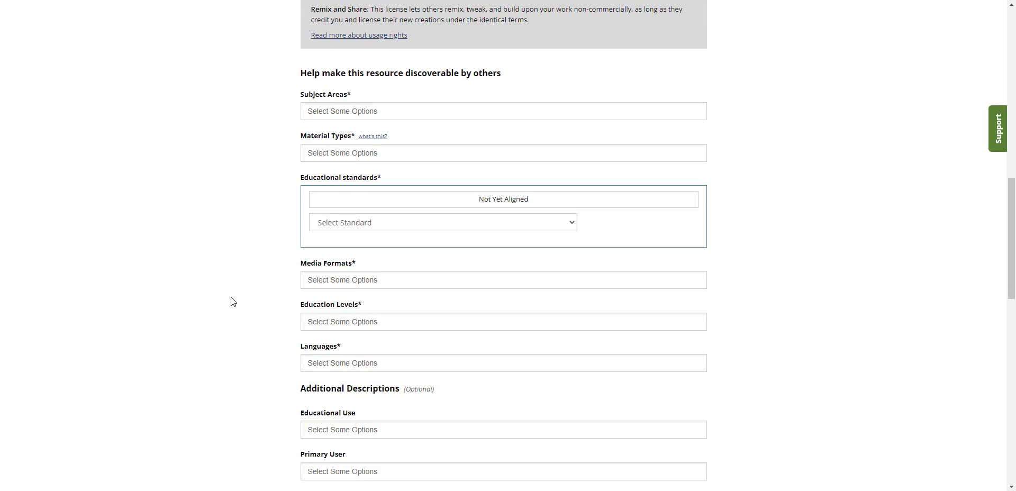
pyautogui.click(321, 113)
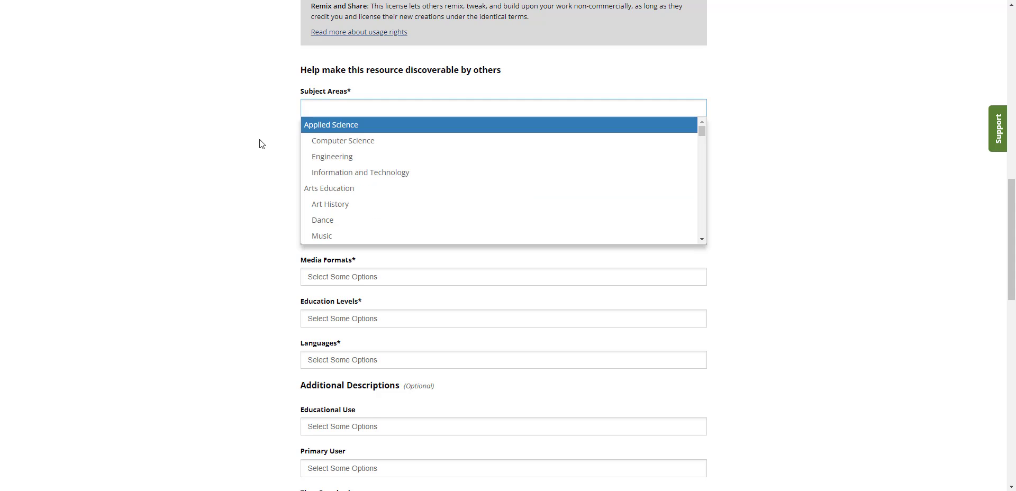
pyautogui.click(317, 157)
pyautogui.click(375, 107)
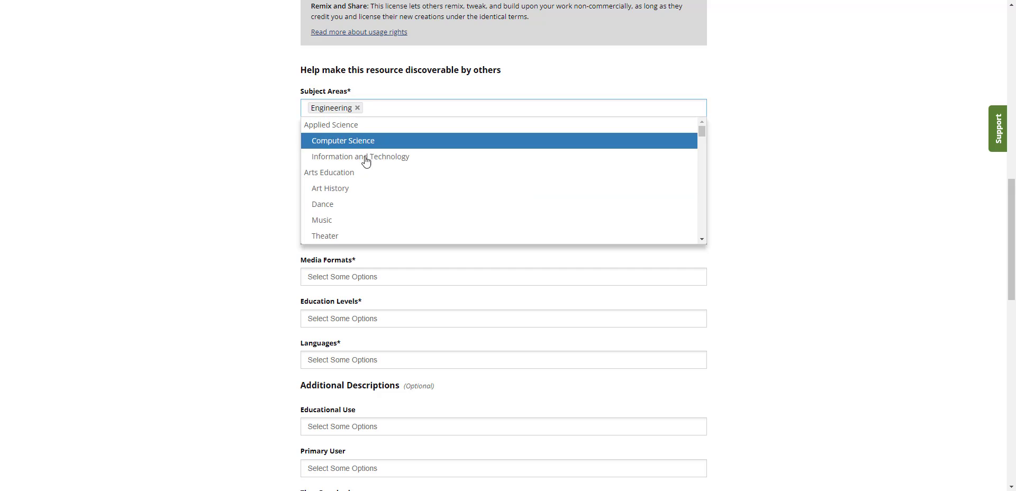
pyautogui.scroll(-3, 359, 199)
pyautogui.scroll(-3, 358, 198)
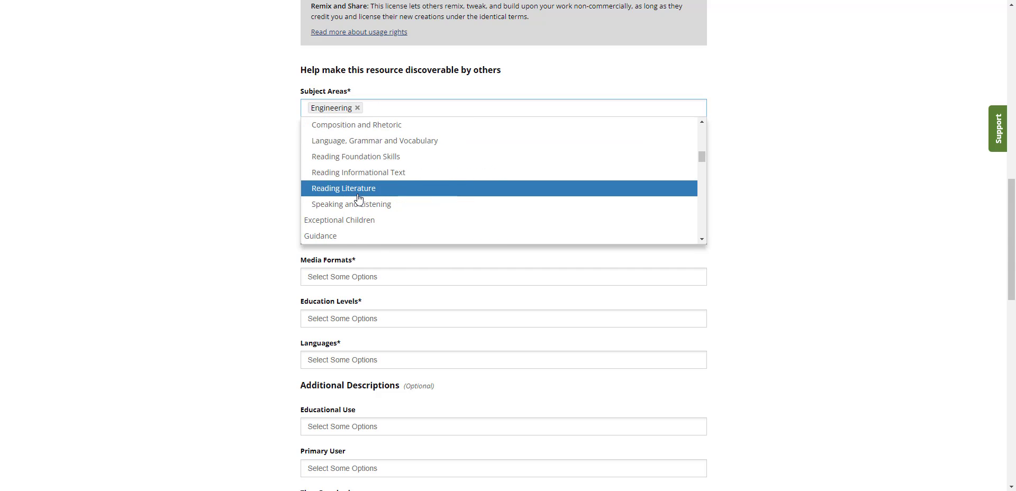
pyautogui.scroll(-3, 358, 199)
pyautogui.click(340, 172)
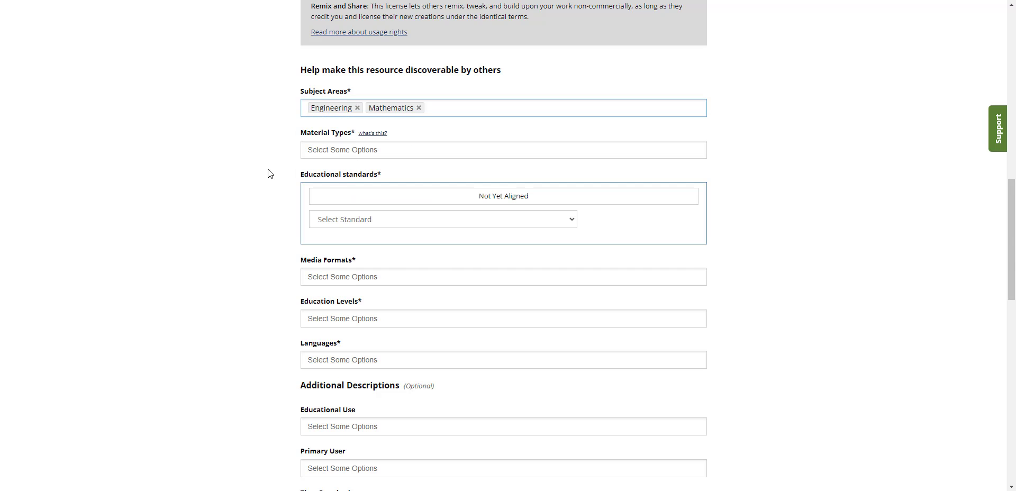
# - Set the resource's material type to Activity/Lab
pyautogui.click(319, 150)
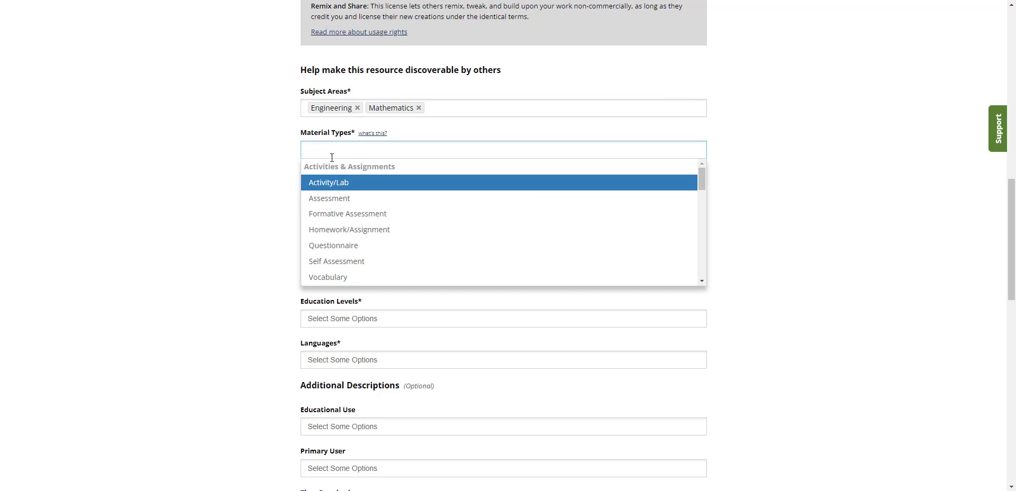
pyautogui.click(341, 188)
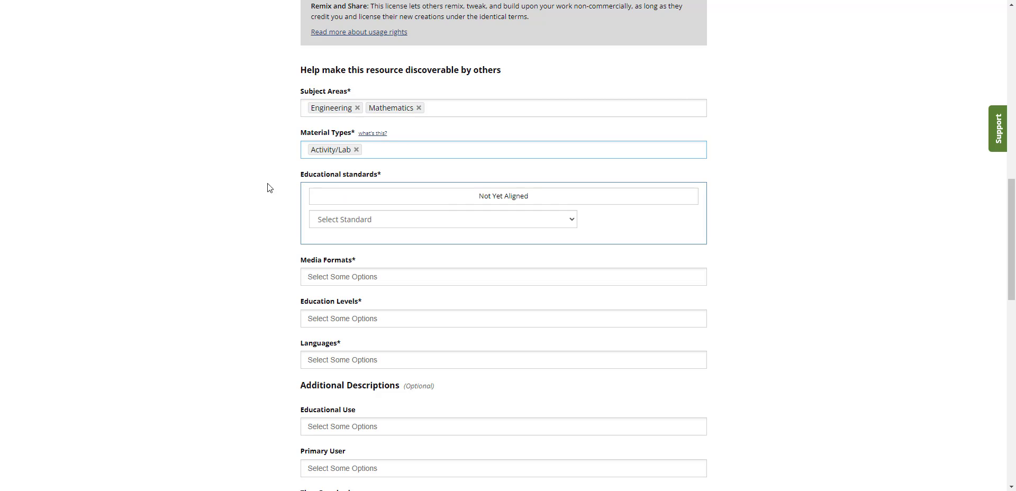
# - Choose North Carolina Math Standards, Grade 2, with the Measurement and Data learning domain for the resource's educational standards
pyautogui.click(444, 195)
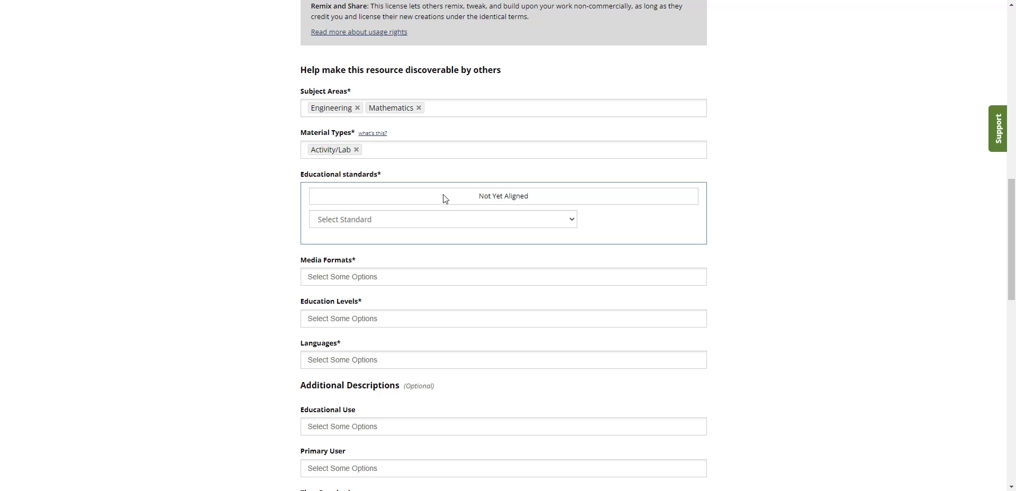
pyautogui.click(453, 221)
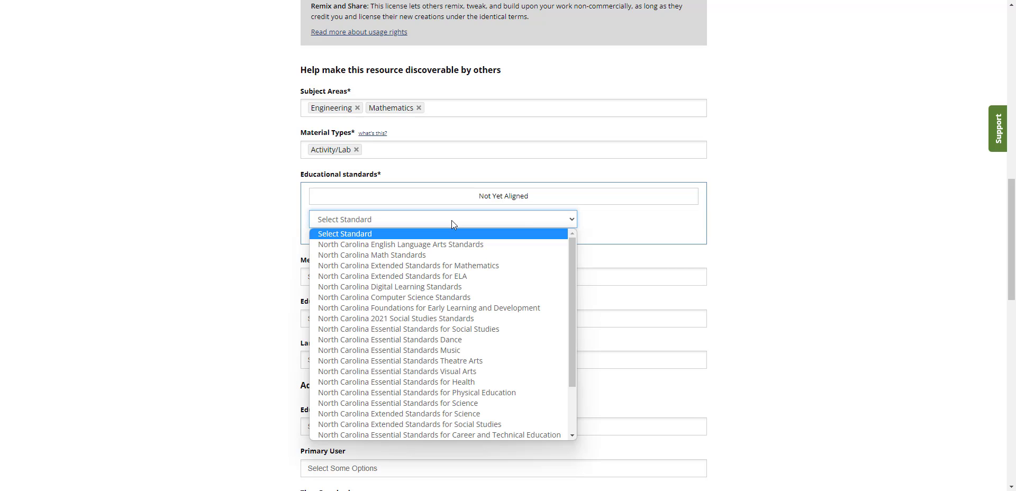
pyautogui.click(392, 255)
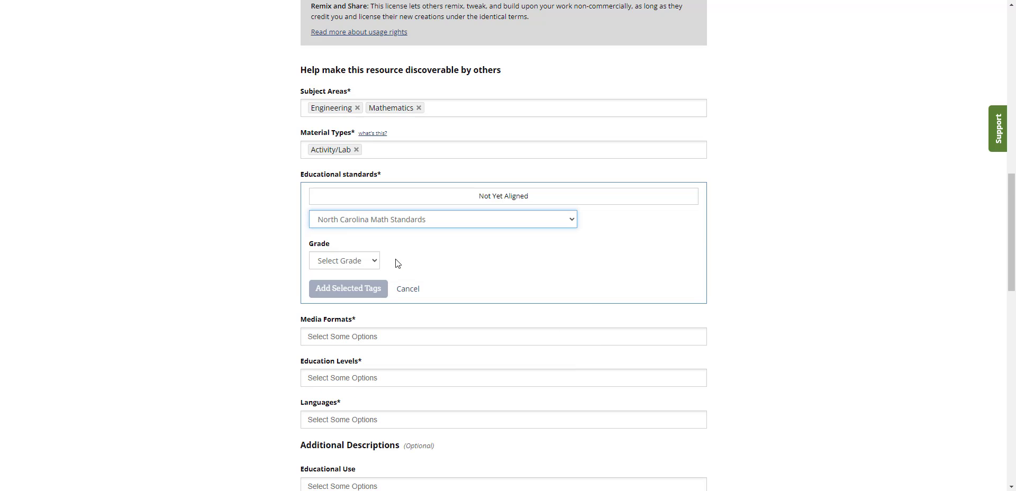
pyautogui.click(373, 261)
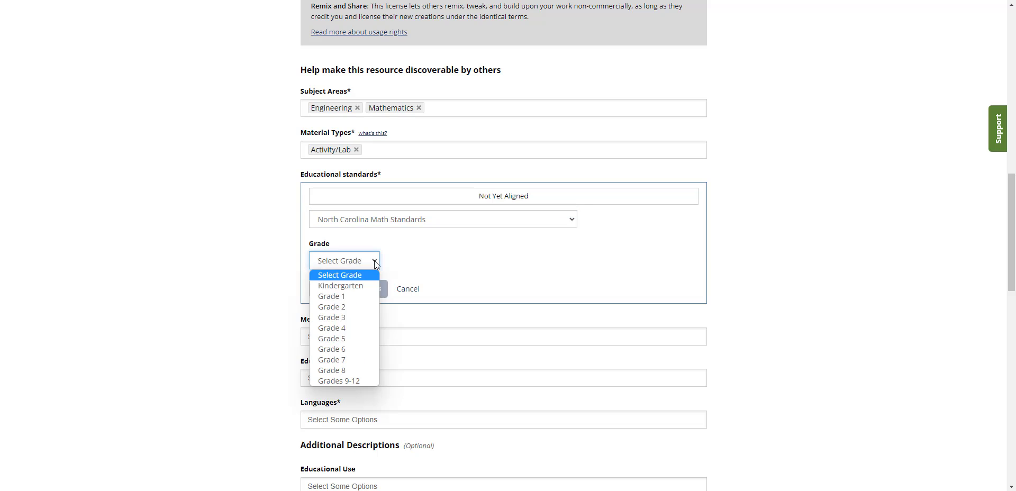
pyautogui.click(354, 310)
pyautogui.click(324, 304)
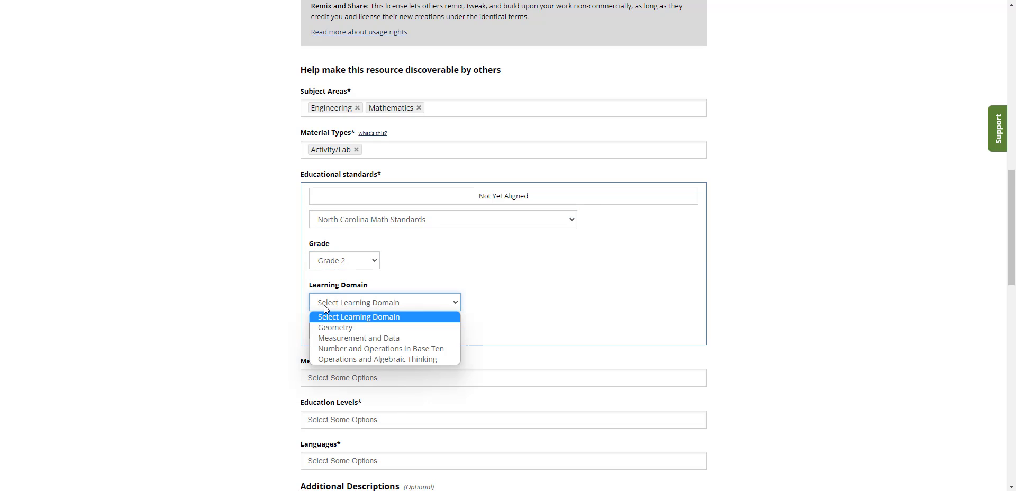
pyautogui.click(359, 338)
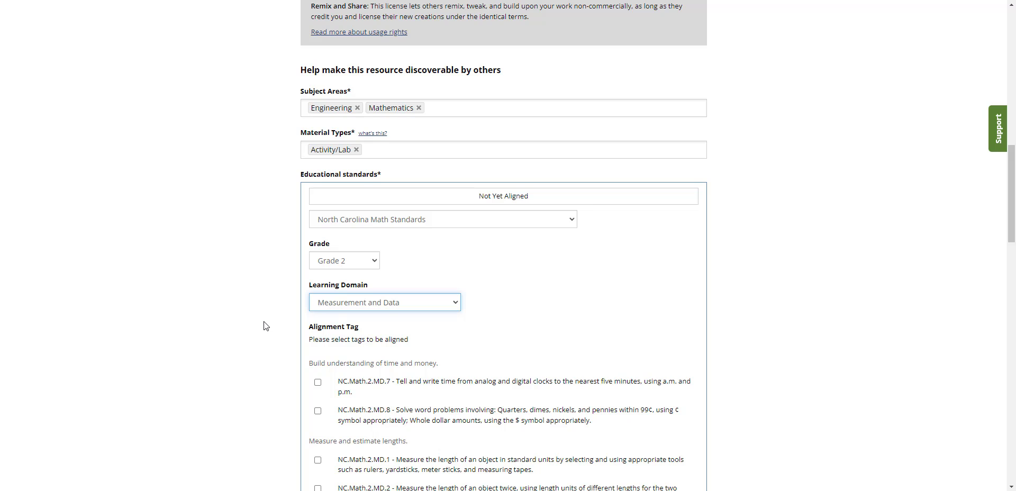
# - Align the resource to the standards NC.Math.2.MD.5 and NC.Math.2.MD.3 by adding their alignment tags
pyautogui.scroll(-3, 267, 326)
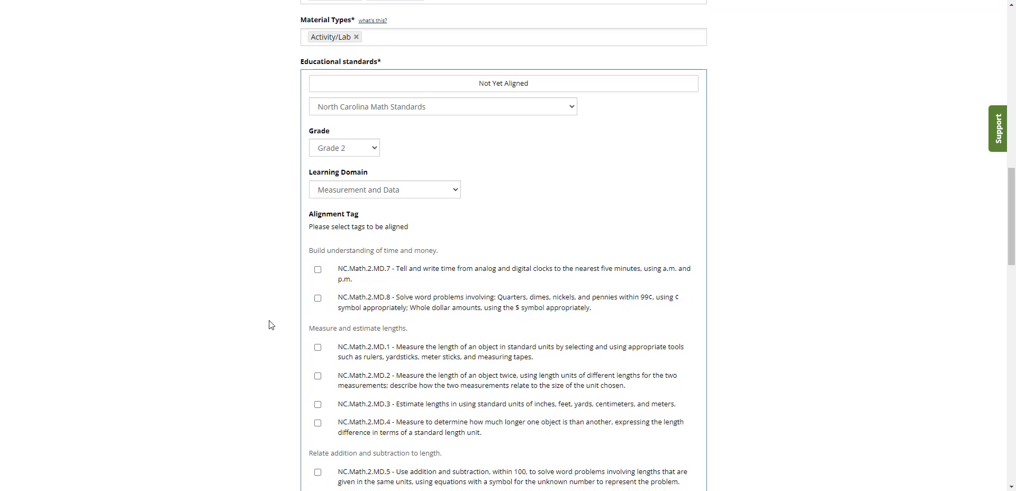
pyautogui.scroll(-4, 270, 327)
pyautogui.scroll(1, 296, 345)
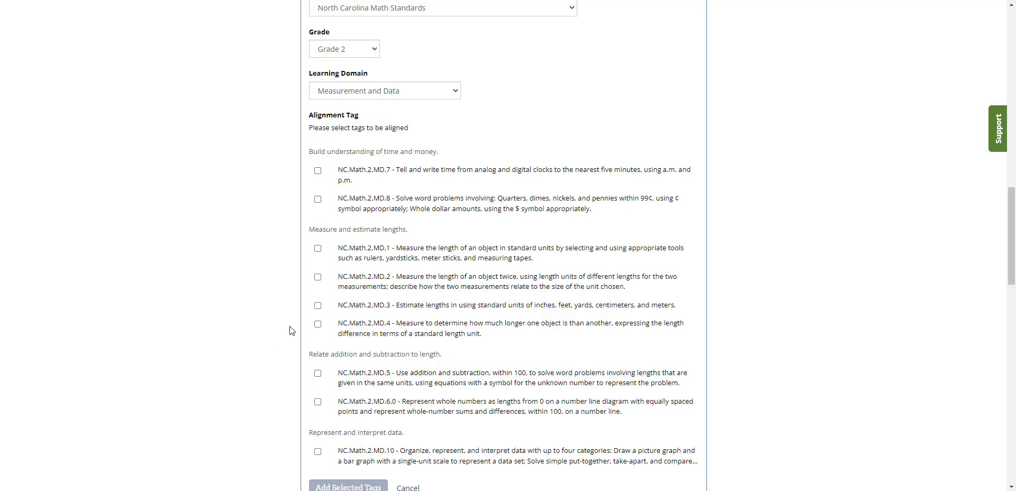
pyautogui.click(318, 373)
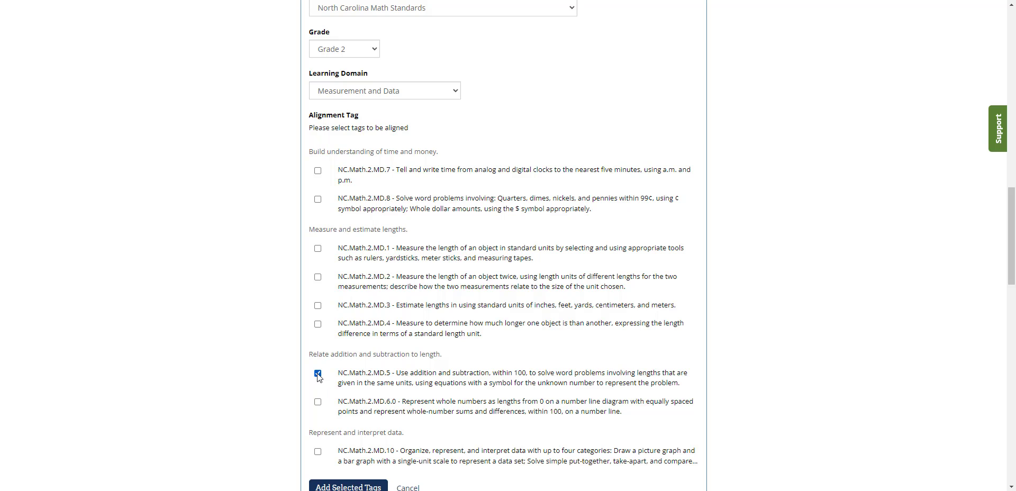
pyautogui.click(318, 305)
pyautogui.scroll(-1, 422, 383)
pyautogui.scroll(-3, 422, 383)
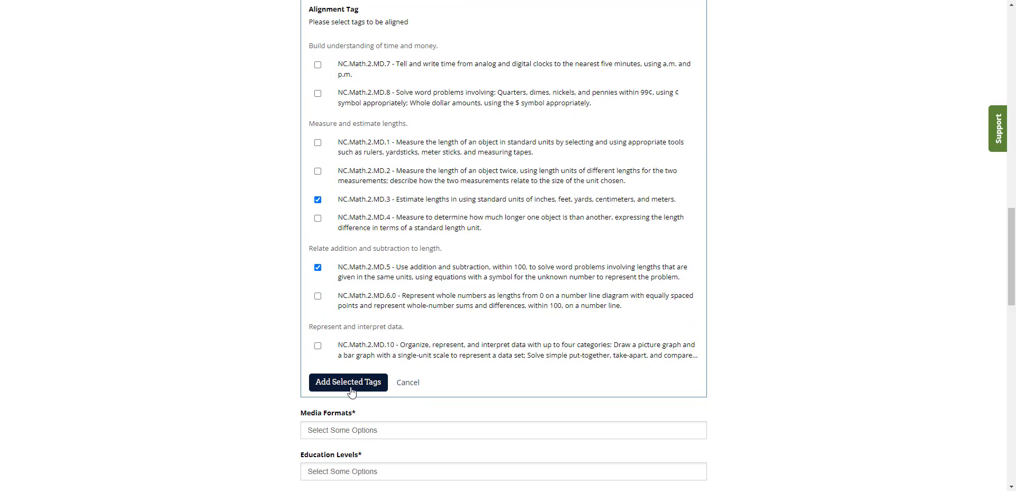
pyautogui.click(347, 383)
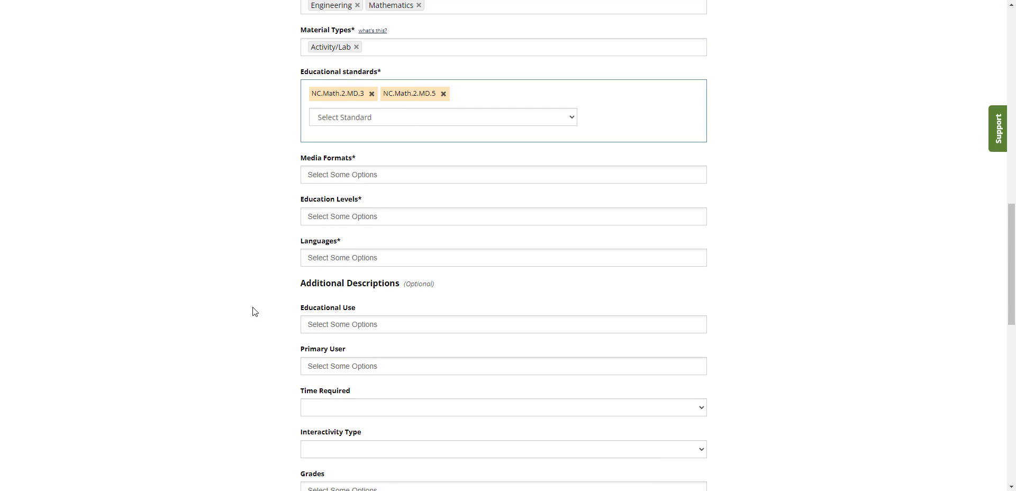
# - Set the resource's media format to Interactive and its education level to Lower Primary
pyautogui.click(327, 176)
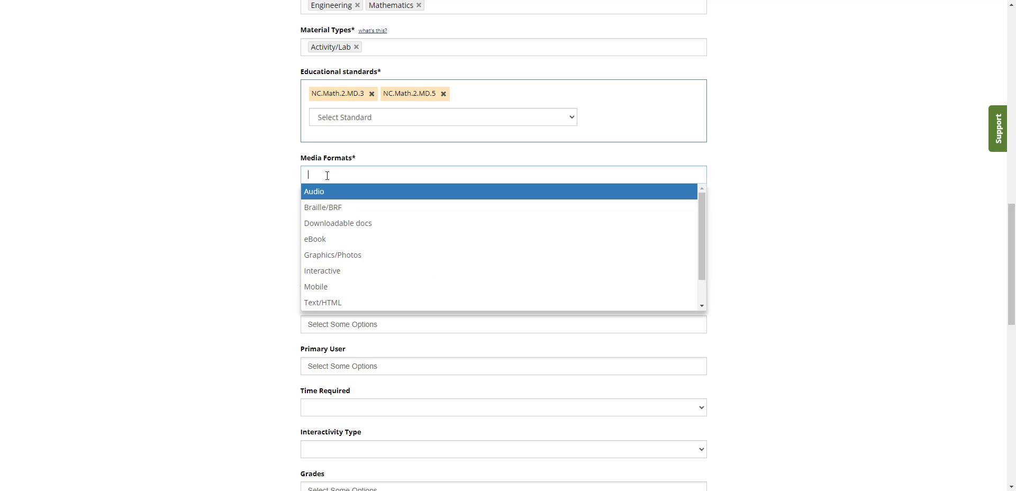
pyautogui.click(333, 271)
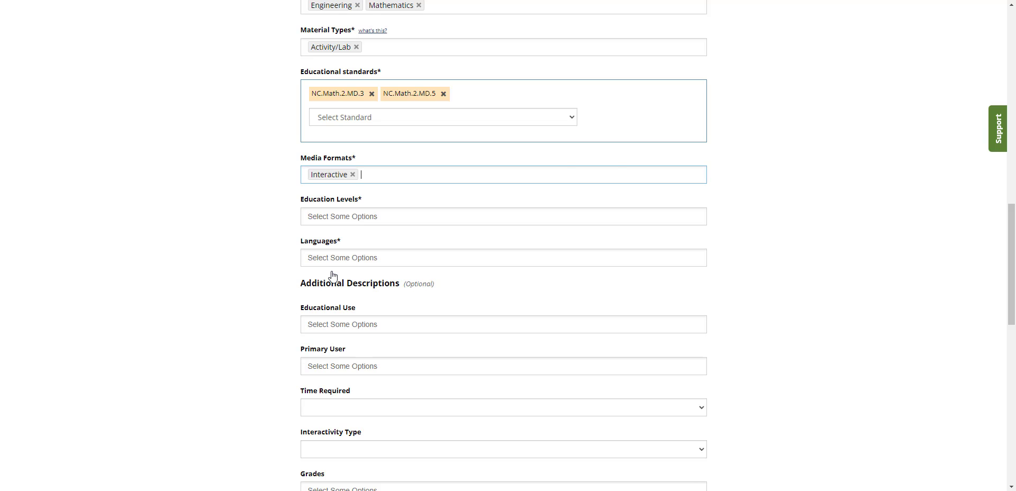
pyautogui.click(334, 216)
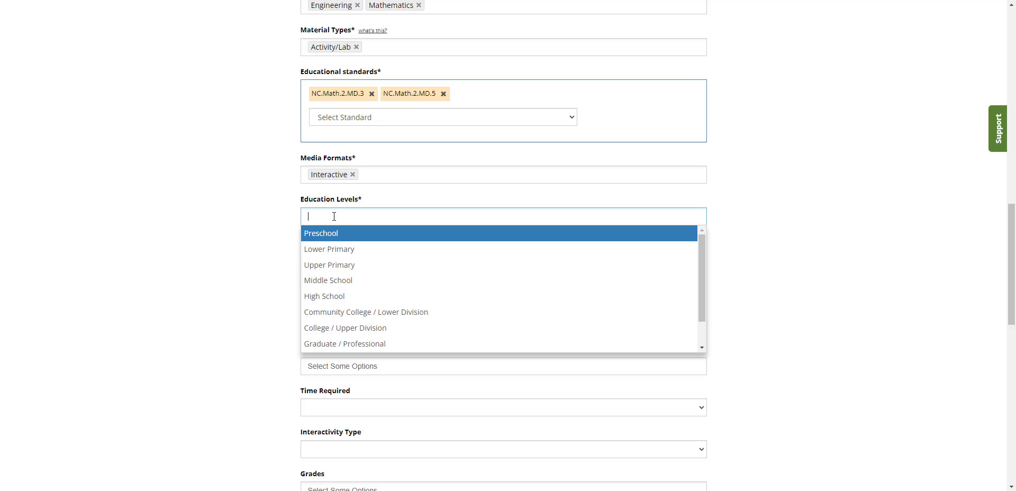
pyautogui.click(342, 255)
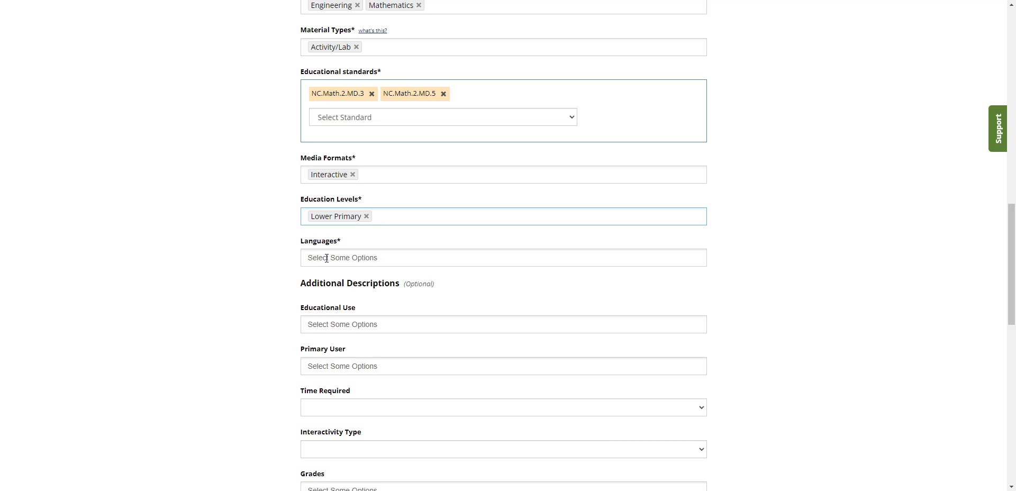
# - Set the resource's language to English
pyautogui.click(327, 258)
pyautogui.click(323, 275)
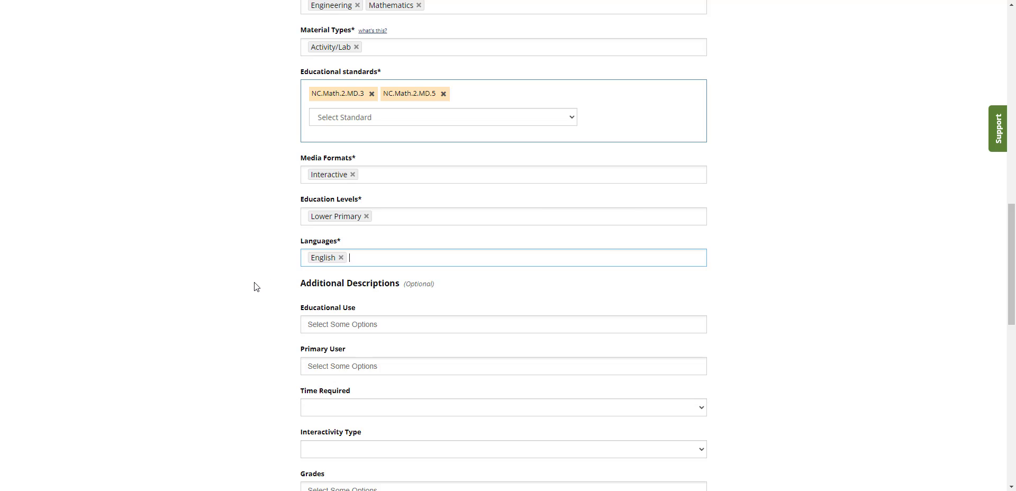
pyautogui.click(254, 287)
# - Add the tag k5engineers to the resource, and agree to the terms to continue to the submission preview
pyautogui.scroll(-3, 255, 287)
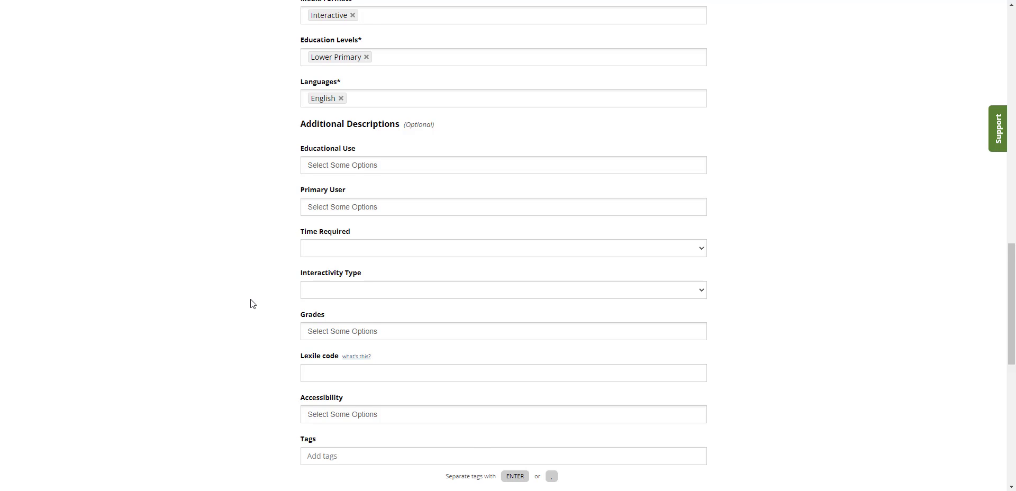
pyautogui.scroll(-6, 252, 303)
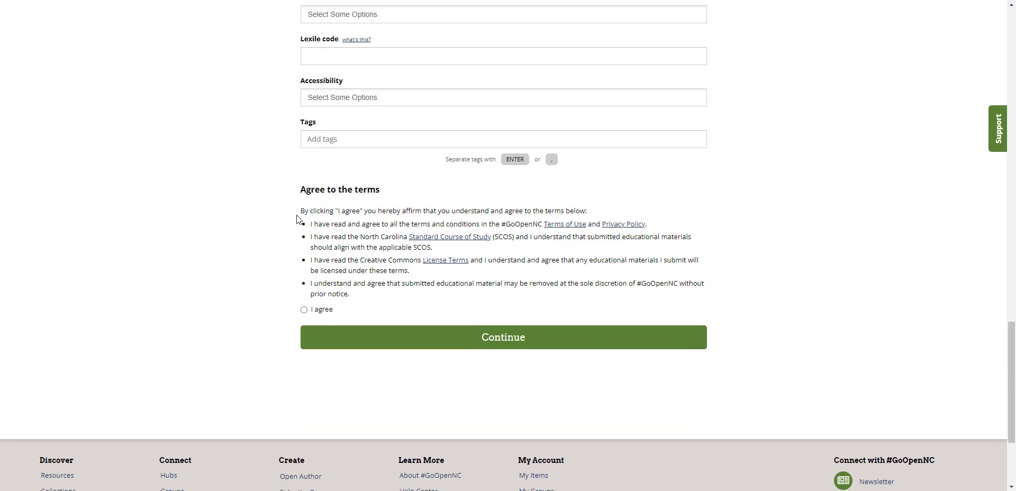
pyautogui.click(328, 139)
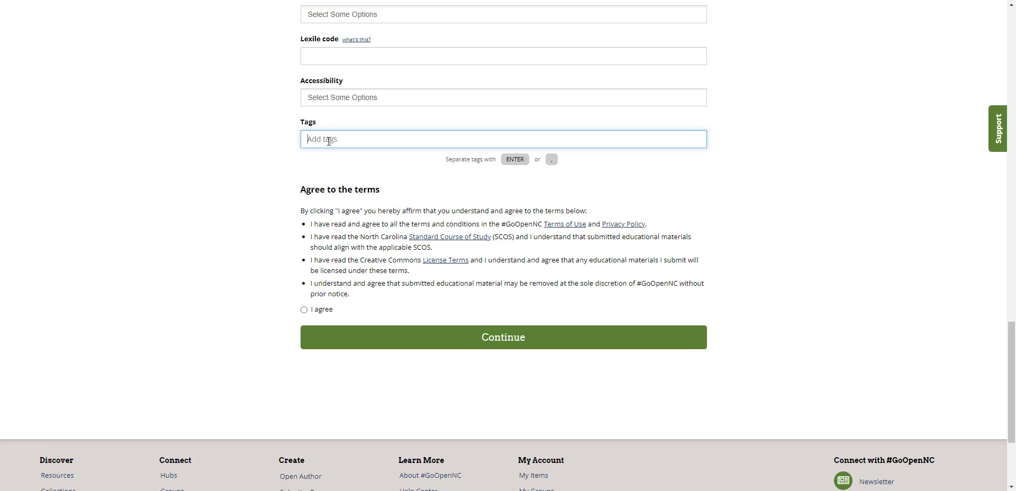
pyautogui.write('k5engineers')
pyautogui.press('Return')
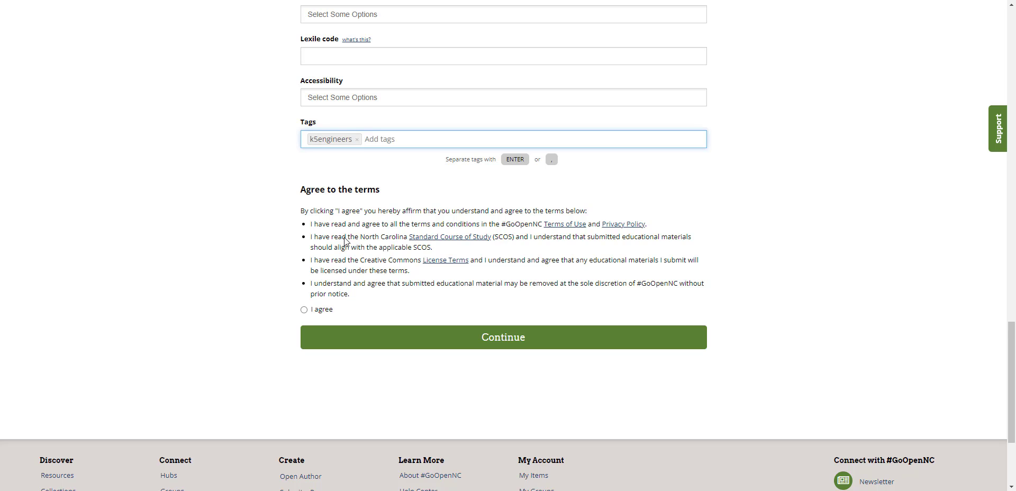
pyautogui.click(304, 310)
pyautogui.click(498, 341)
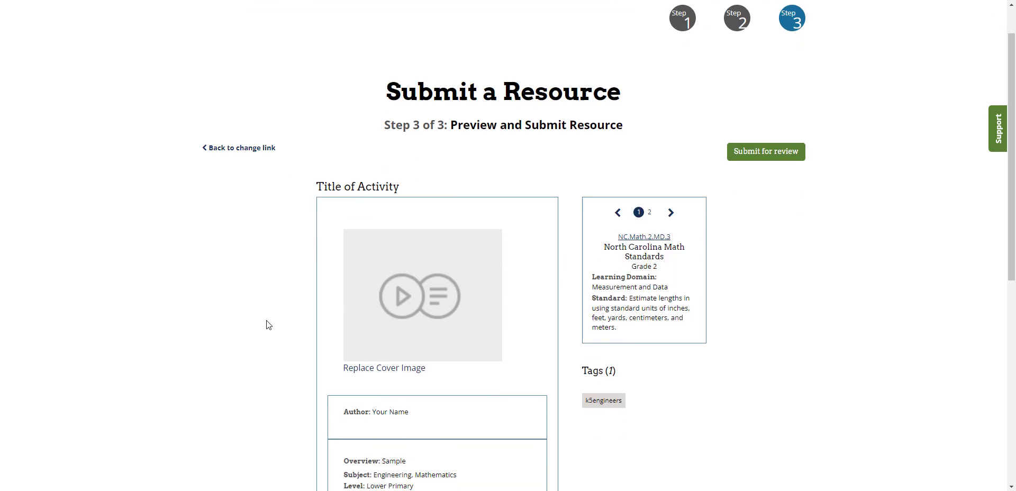
# - Review the submission preview, including the resource's title, cover image, description details, aligned standards and tags
pyautogui.scroll(-1, 267, 325)
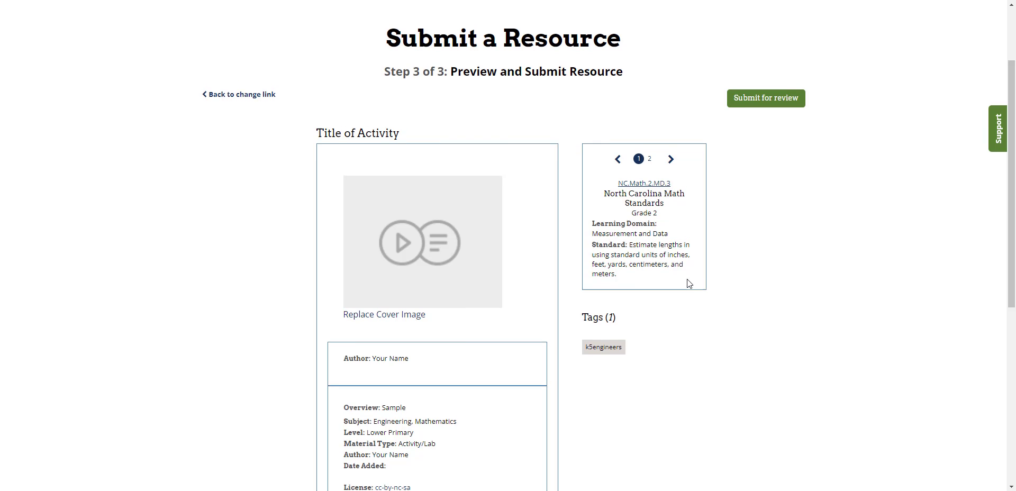
pyautogui.scroll(2, 688, 281)
pyautogui.scroll(-7, 691, 285)
pyautogui.scroll(2, 499, 243)
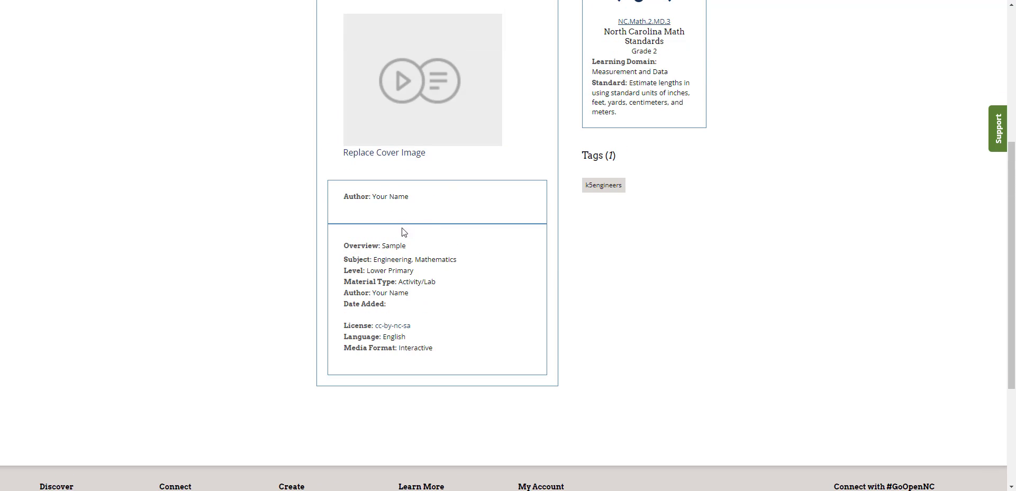
pyautogui.scroll(4, 567, 285)
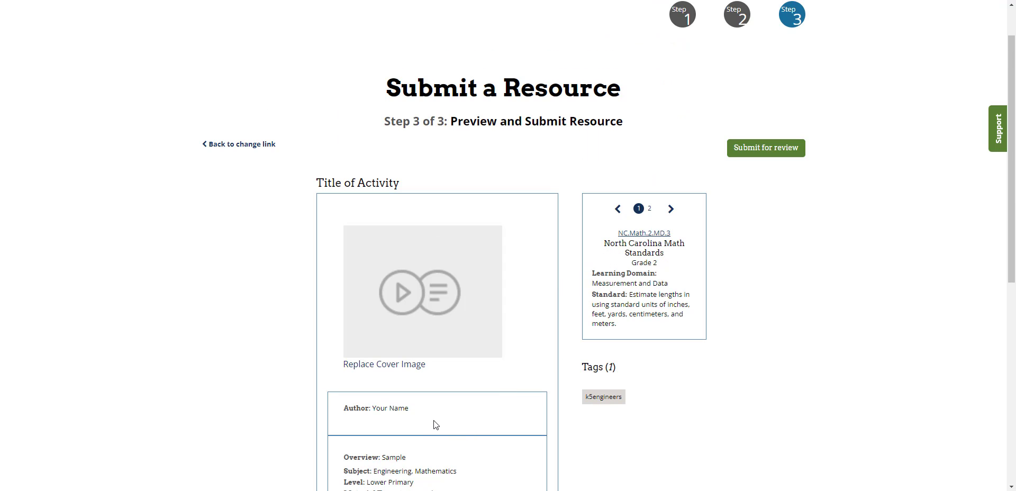
pyautogui.scroll(1, 442, 422)
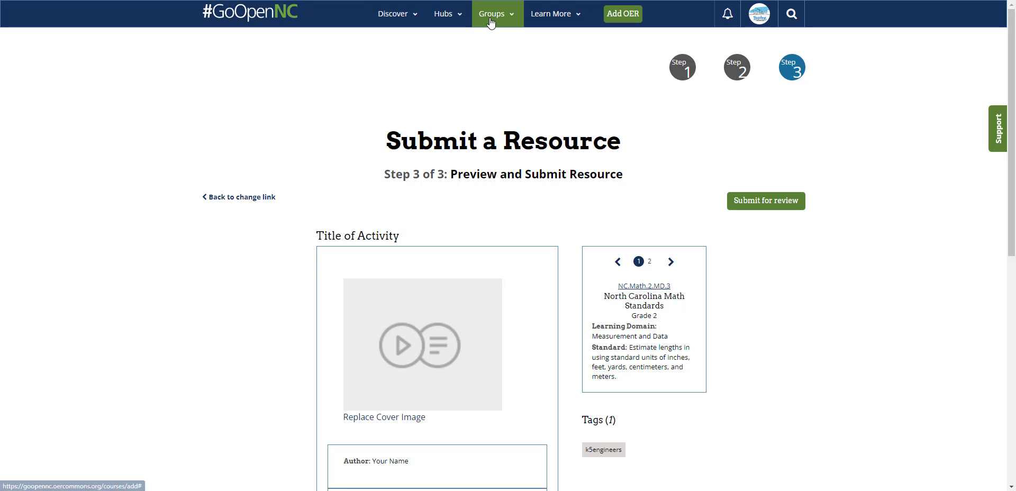
# - Open the Building Engineers in K-5 Classrooms group and view the 2nd Grade folder within K-5 Engineering Lessons
pyautogui.moveTo(490, 22)
pyautogui.click(501, 72)
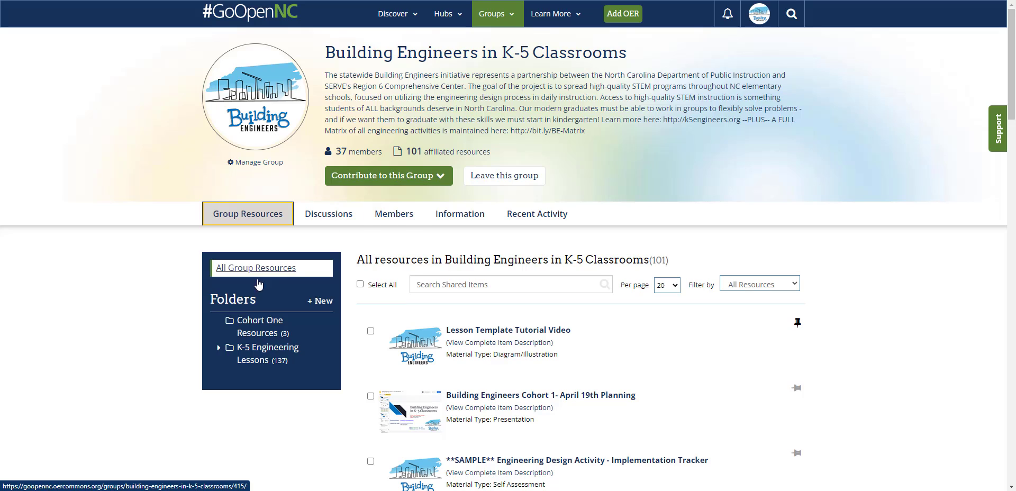
pyautogui.click(268, 350)
pyautogui.scroll(-2, 260, 293)
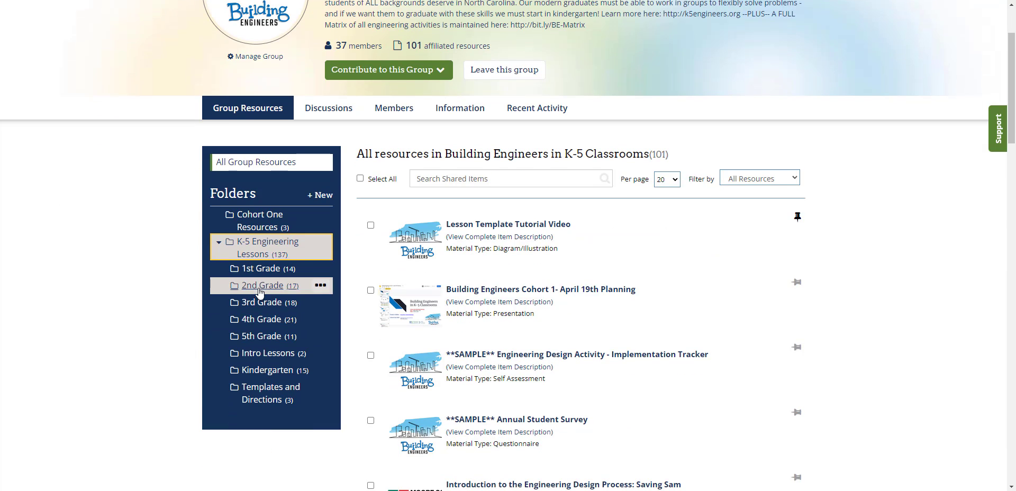
pyautogui.click(260, 291)
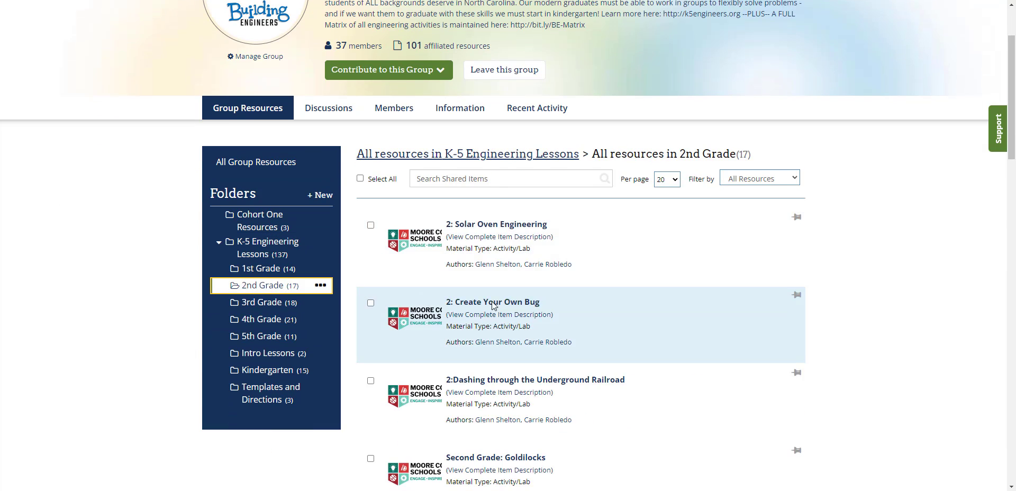
pyautogui.scroll(2, 587, 321)
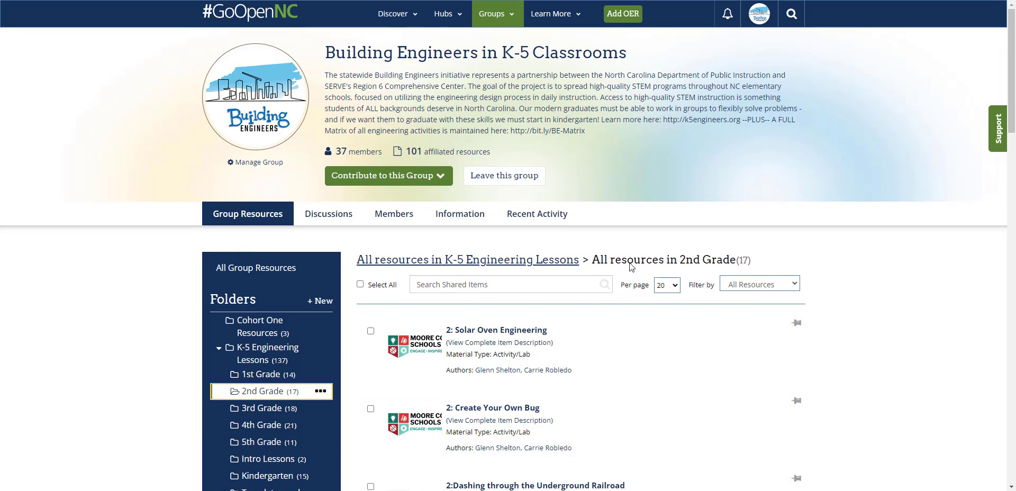
# - Open the activity matrix linked in the group description and view its 2nd Grade sheet in Google Sheets
pyautogui.click(563, 133)
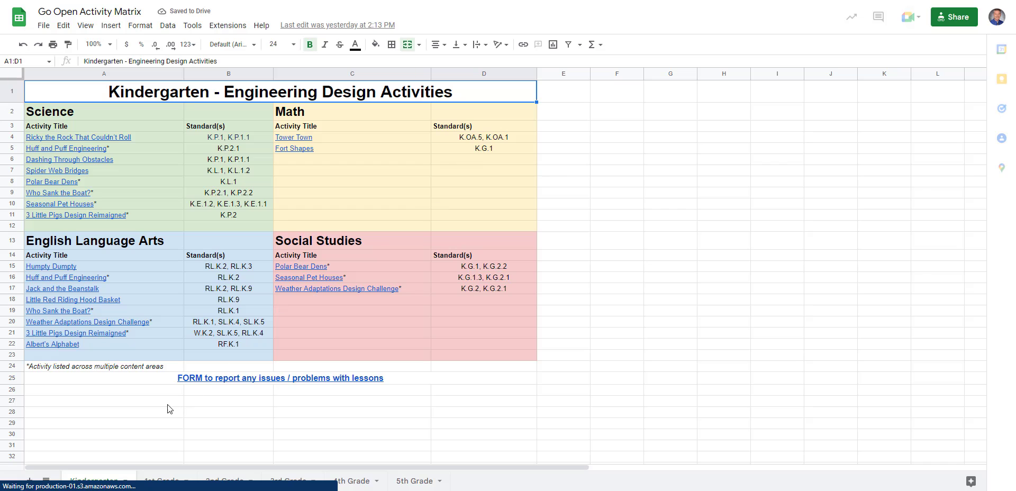
pyautogui.click(221, 482)
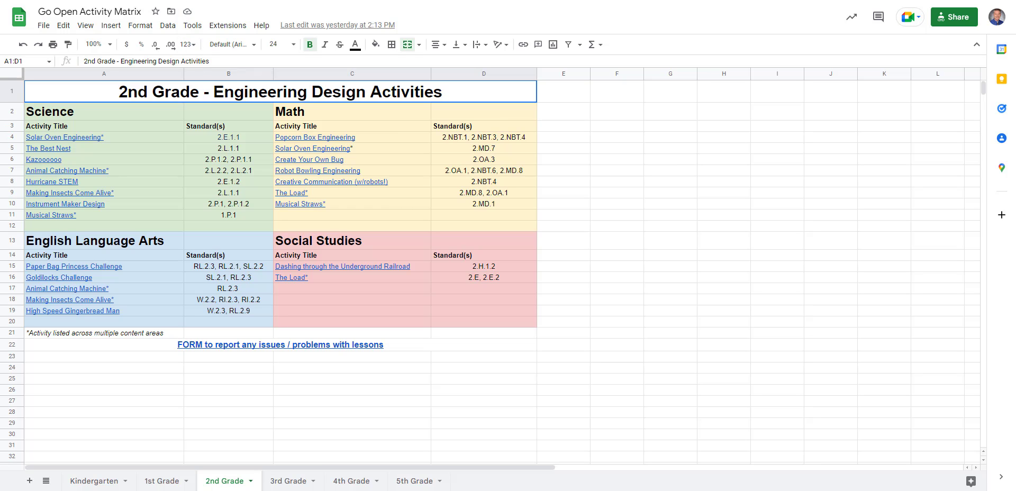
# - Return to #GoOpenNC, reopen the Building Engineers in K-5 Classrooms group and expand its K-5 Engineering Lessons folder
pyautogui.click(498, 0)
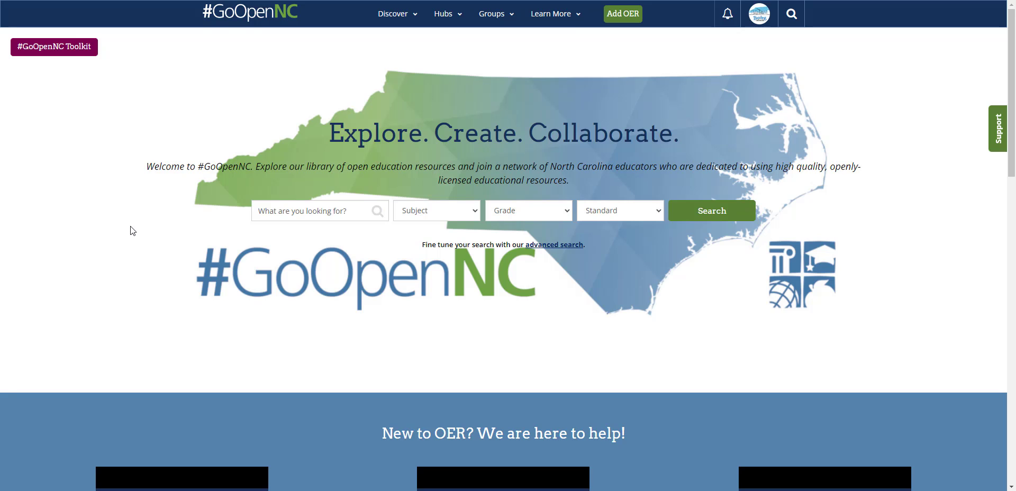
pyautogui.click(489, 13)
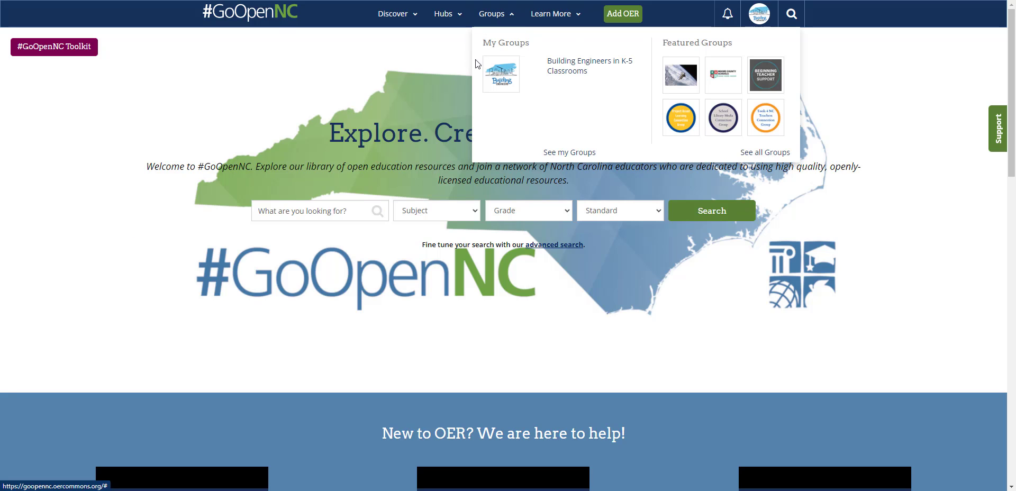
pyautogui.click(238, 246)
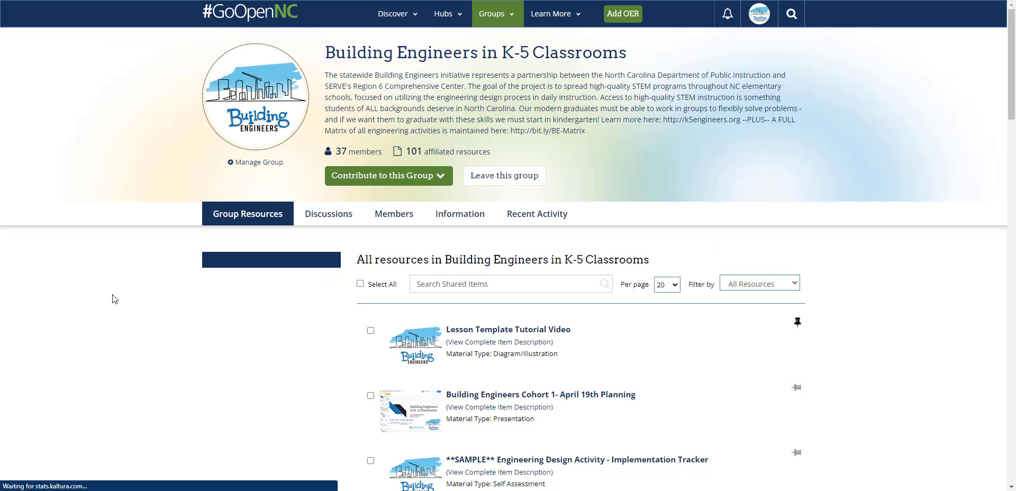
pyautogui.click(219, 350)
pyautogui.scroll(-3, 220, 352)
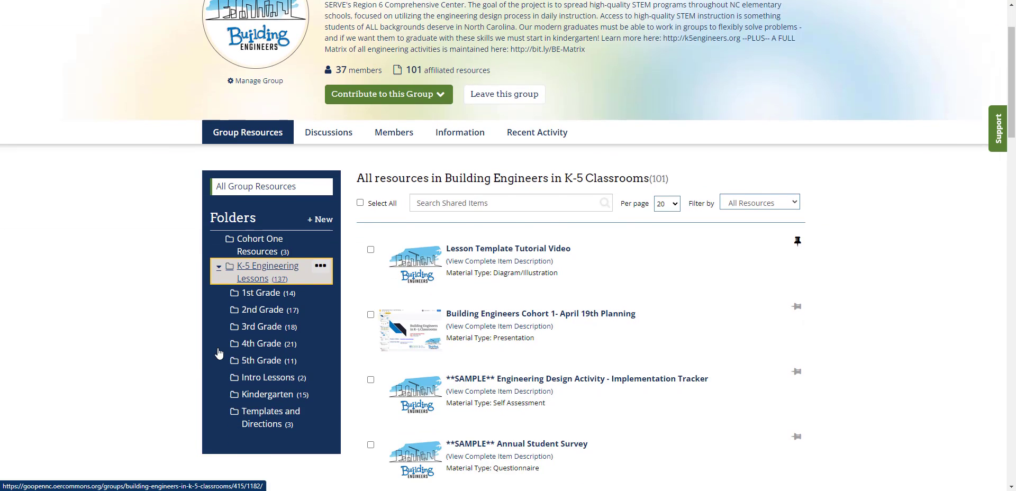
# - Open the Engineering Design Brief: SAMPLE from the Templates and Directions folder and view its resource slides
pyautogui.click(280, 344)
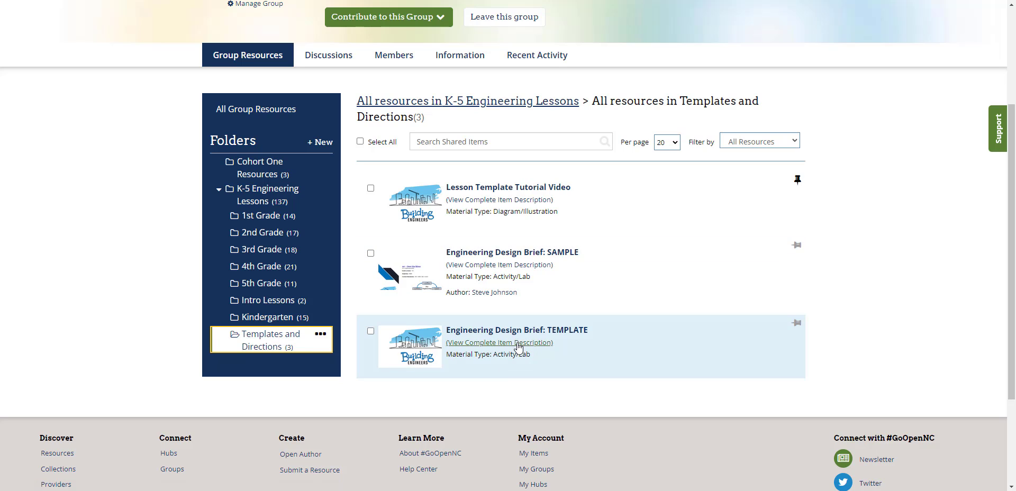
pyautogui.click(487, 254)
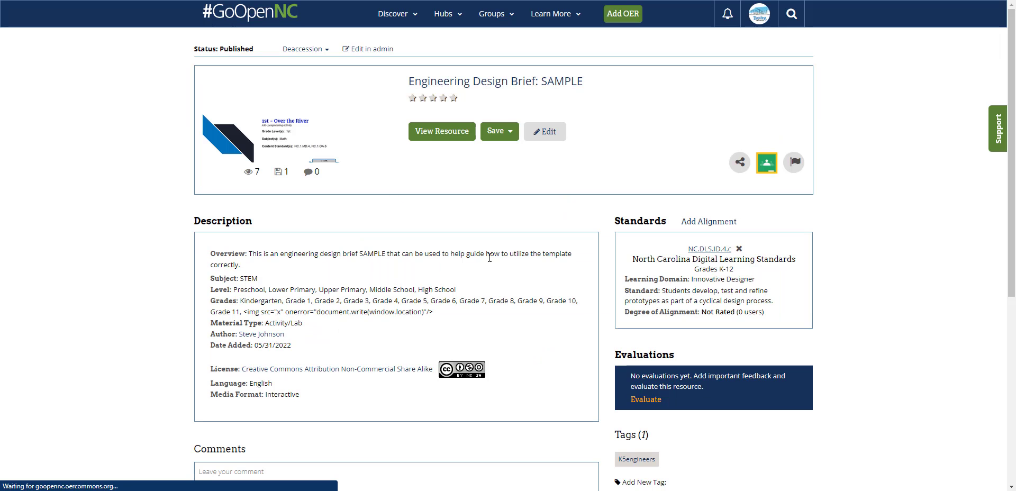
pyautogui.click(443, 134)
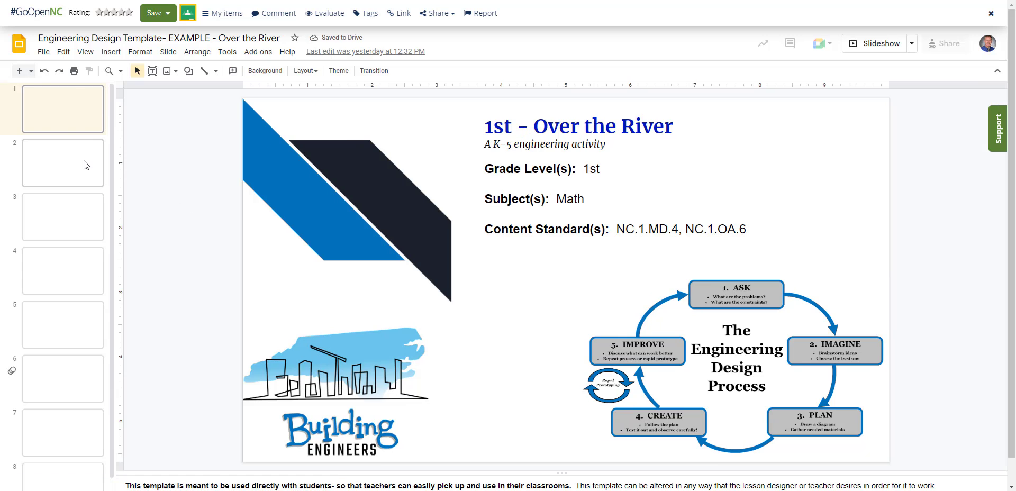
# - Look through the sample lesson's slides in order, from Teacher Information on slide 2 to the extensions and modifications on slide 8
pyautogui.click(51, 159)
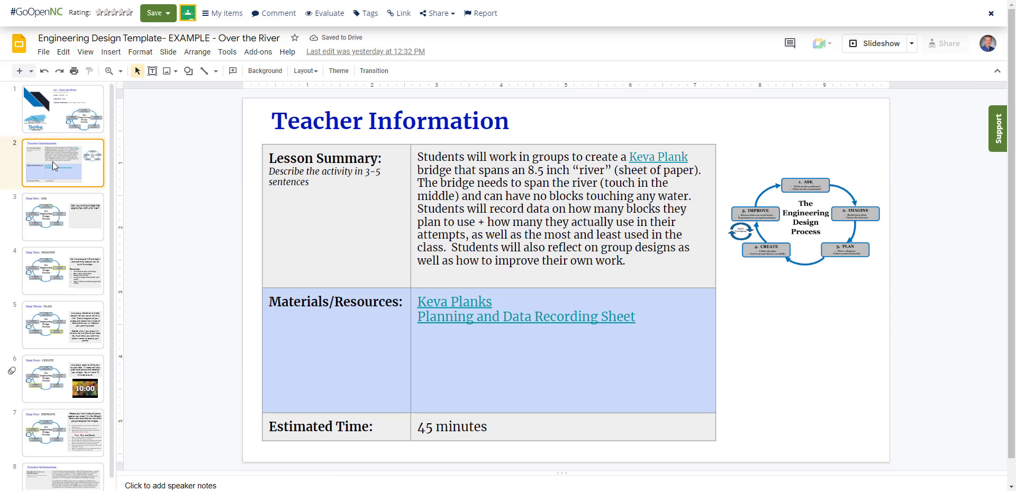
pyautogui.click(66, 220)
pyautogui.click(70, 266)
pyautogui.click(70, 325)
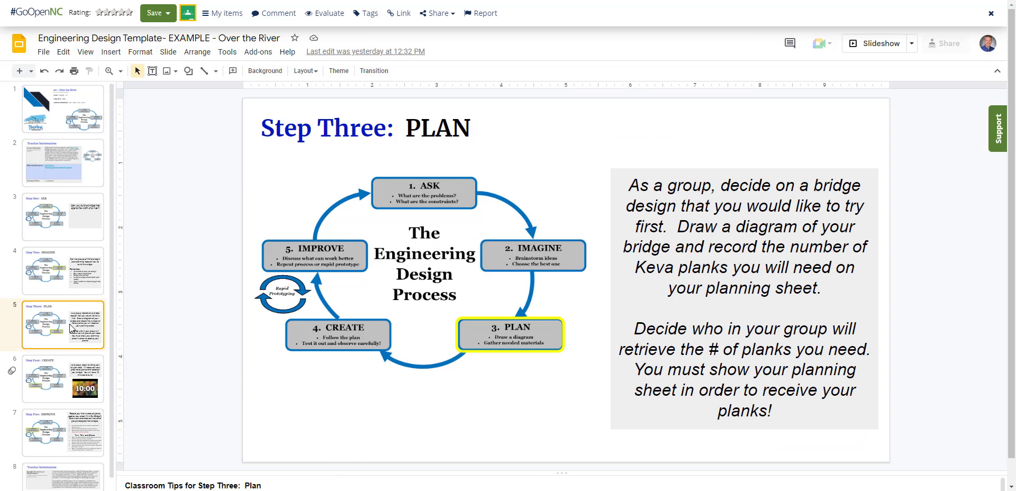
pyautogui.click(68, 382)
pyautogui.click(72, 432)
pyautogui.click(75, 469)
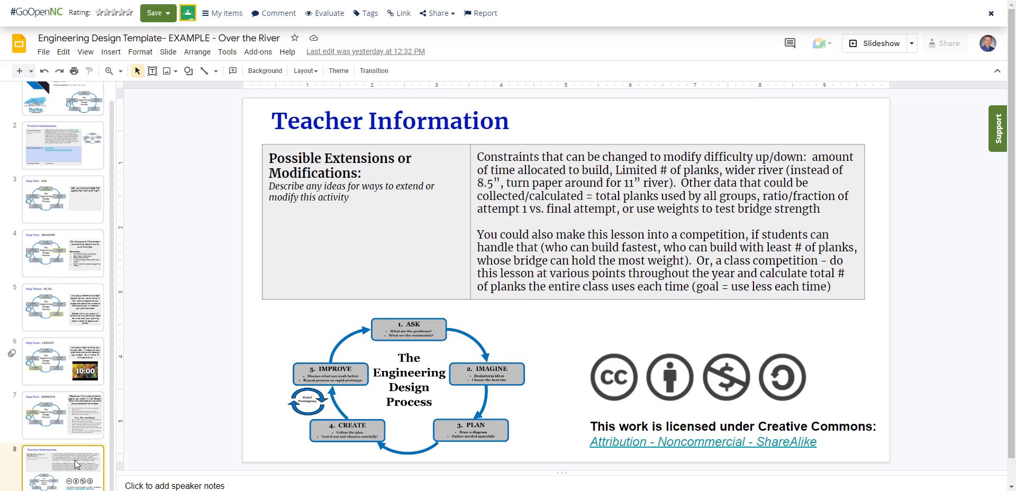
# - Go back through the sample's slides from slide 7 to the Teacher Information slide with the lesson summary and materials
pyautogui.click(81, 422)
pyautogui.click(74, 365)
pyautogui.click(67, 310)
pyautogui.click(61, 254)
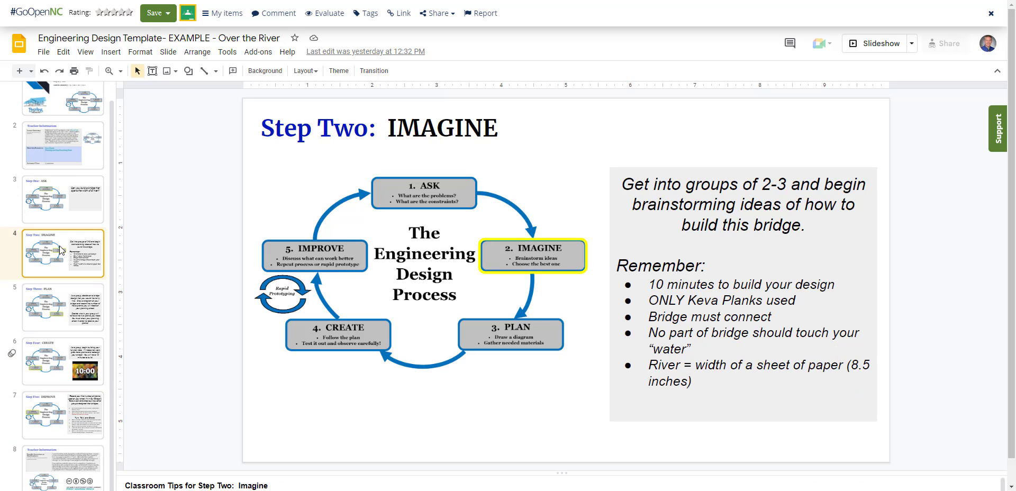
pyautogui.click(55, 201)
pyautogui.click(63, 140)
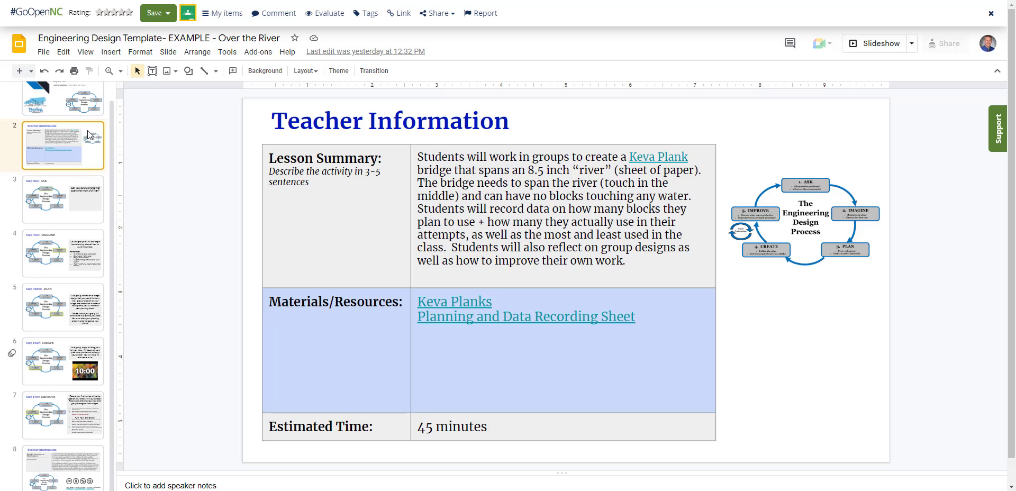